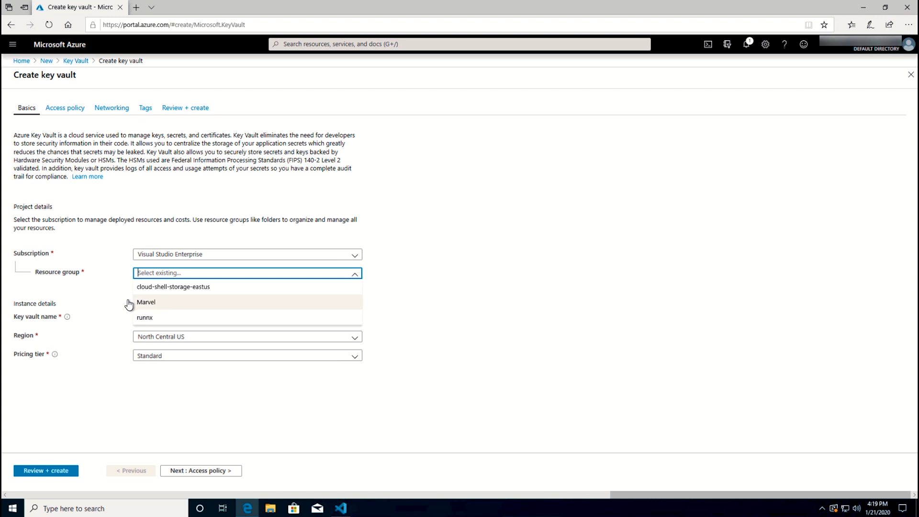
- Create a key vault named Avengers in the Marvel resource group, region East US
click(145, 303)
click(152, 318)
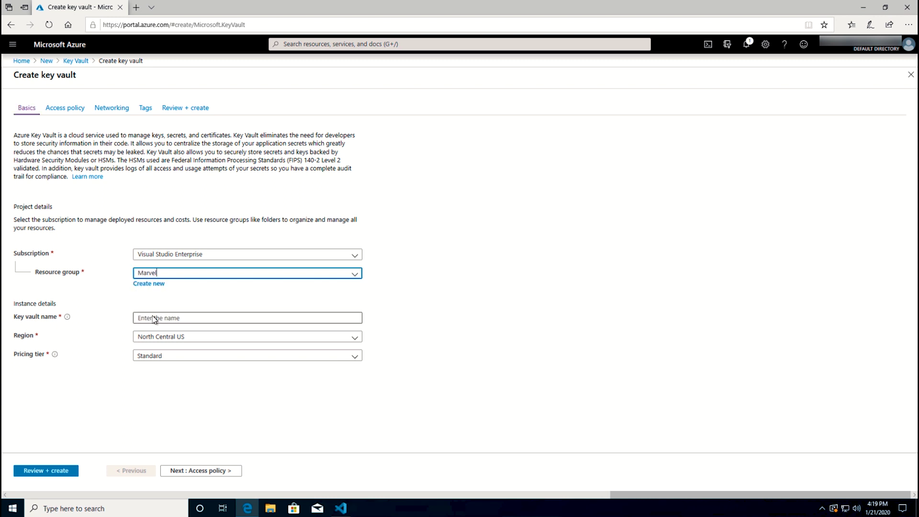
text(Avengers)
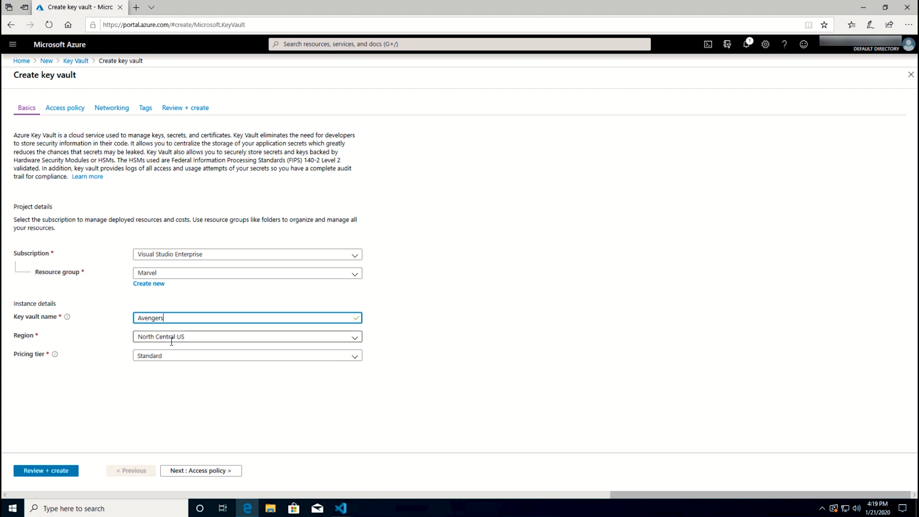
click(197, 337)
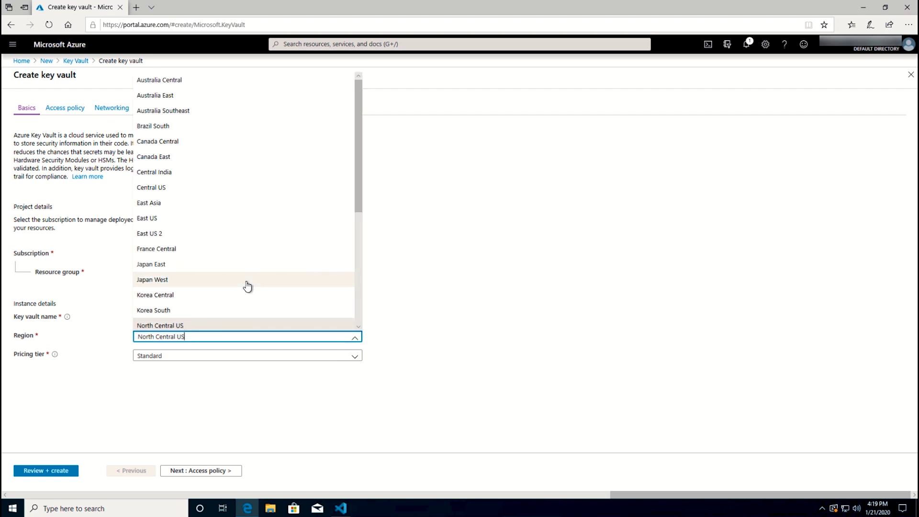
click(170, 219)
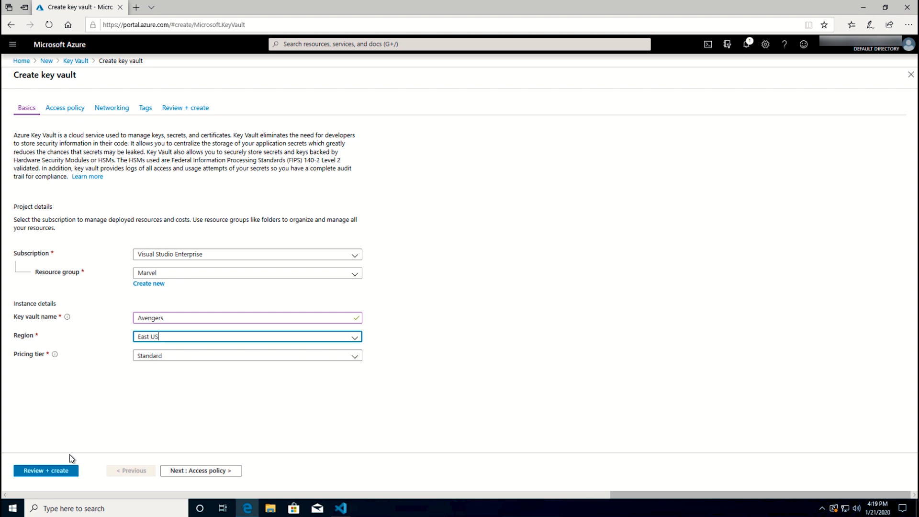
click(51, 471)
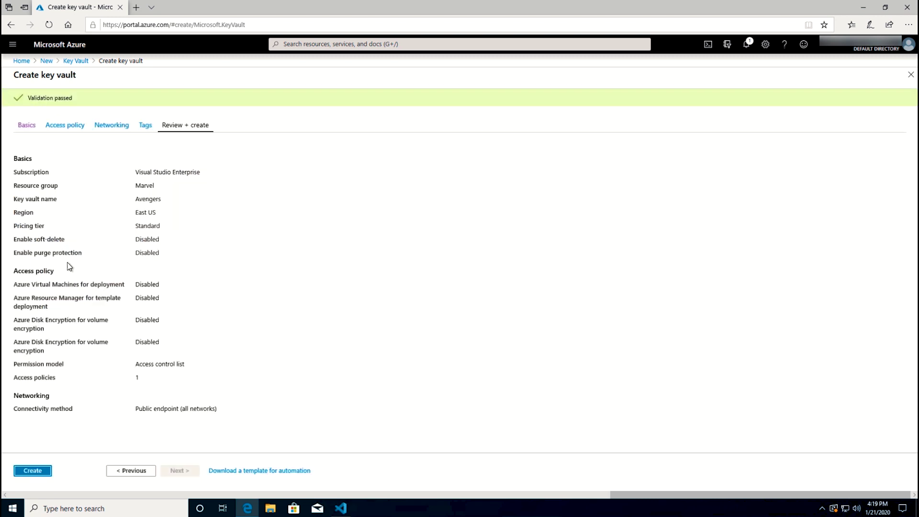
click(30, 472)
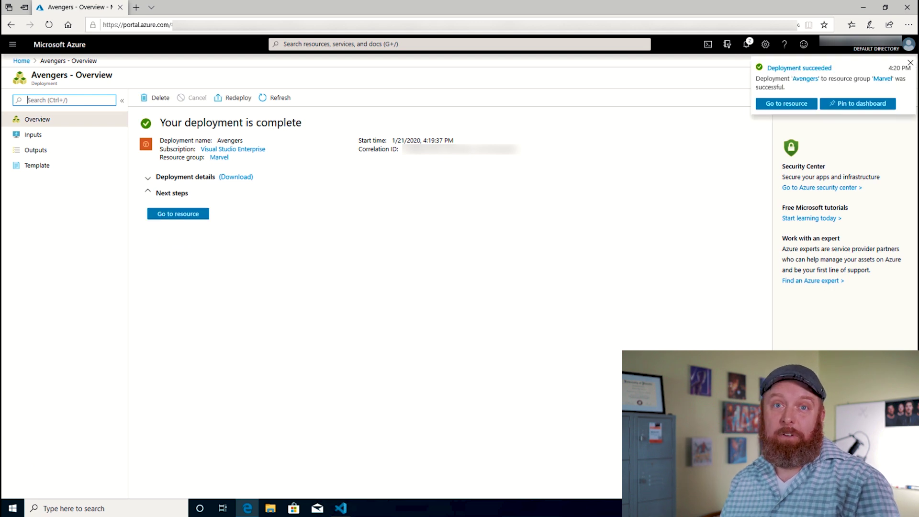
- Add a secret named StrongestAvenger with the pasted value to the Avengers vault
click(183, 214)
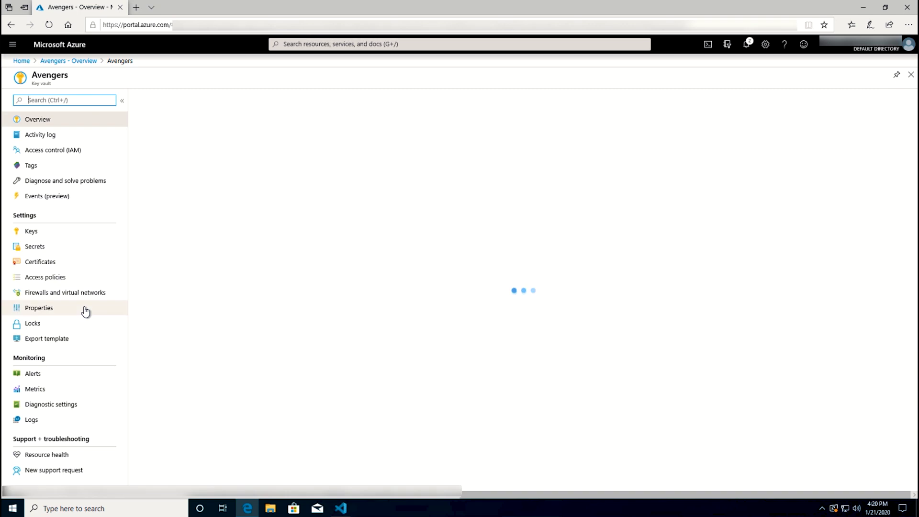
click(33, 251)
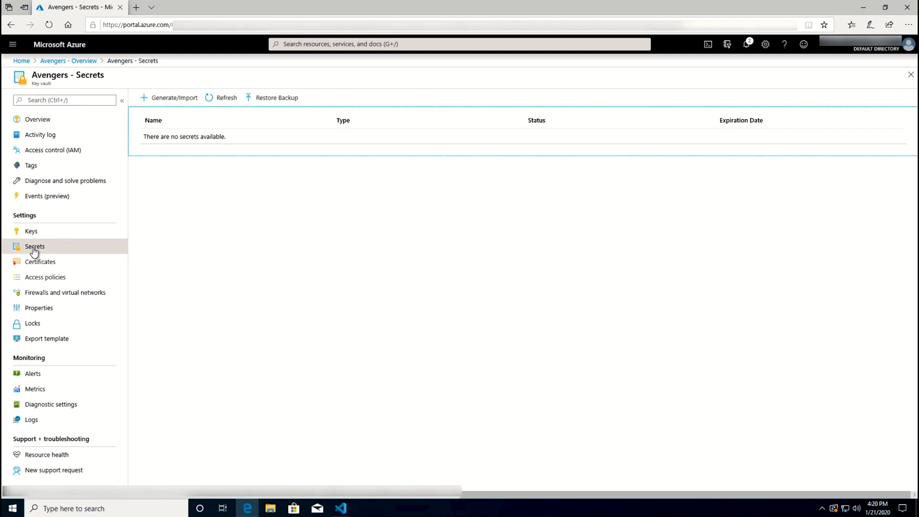
click(172, 98)
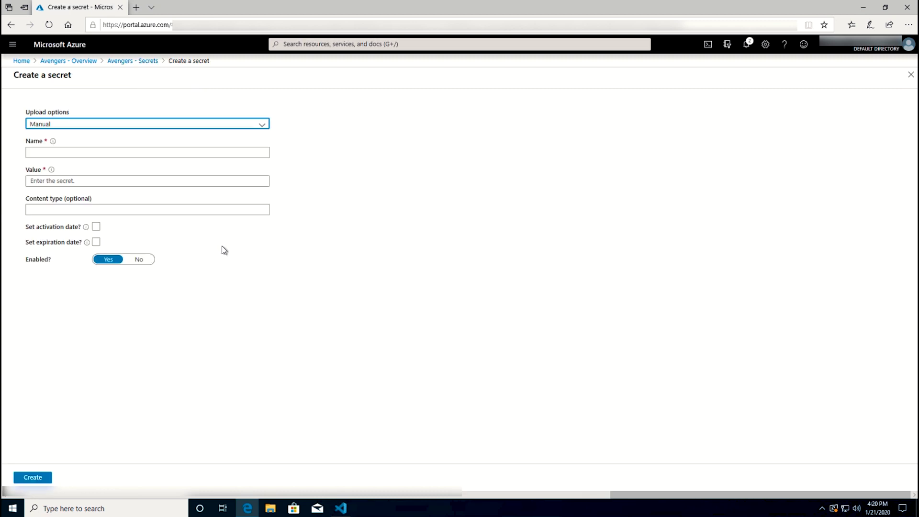
click(53, 153)
text(StrongestAvenger)
click(63, 181)
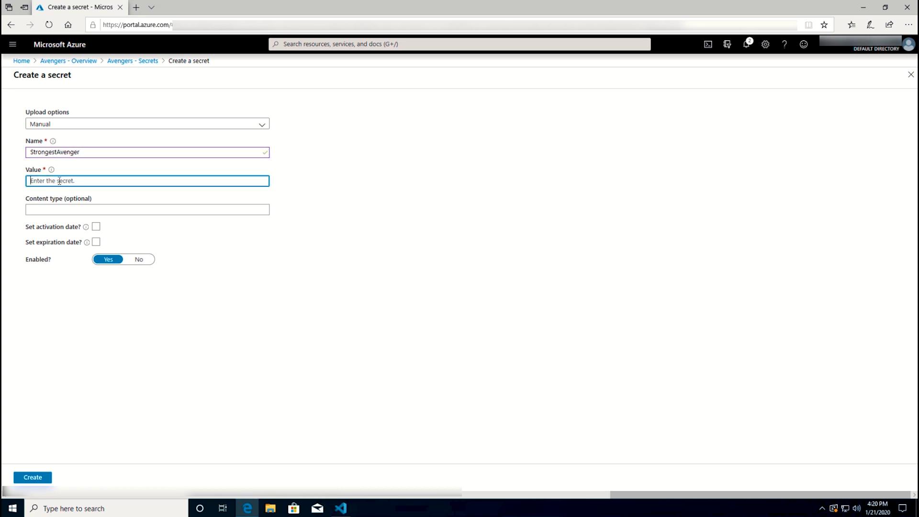
key(ctrl+v)
click(31, 479)
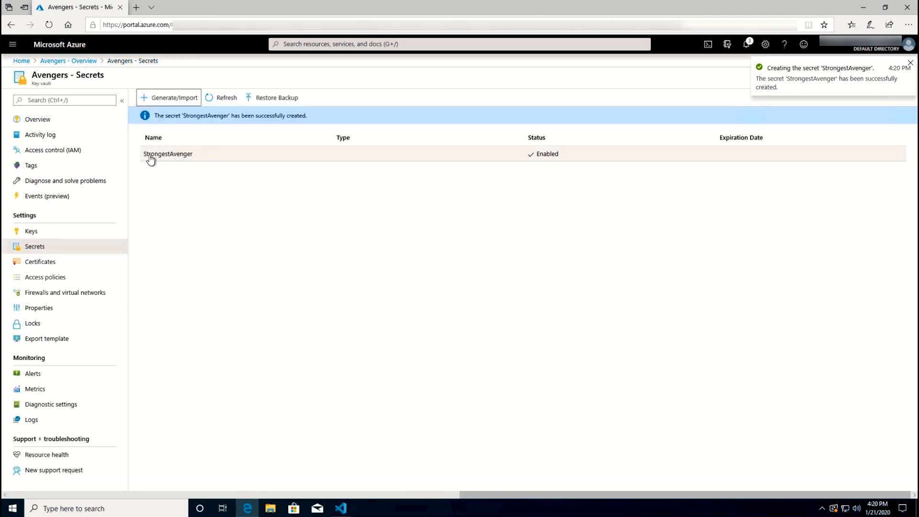
- Reveal the stored value of StrongestAvenger's current version
click(151, 155)
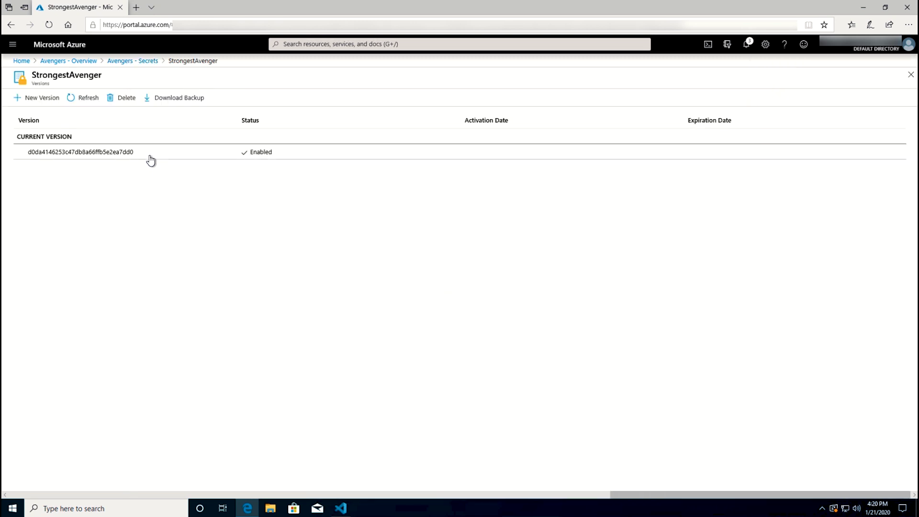
click(53, 153)
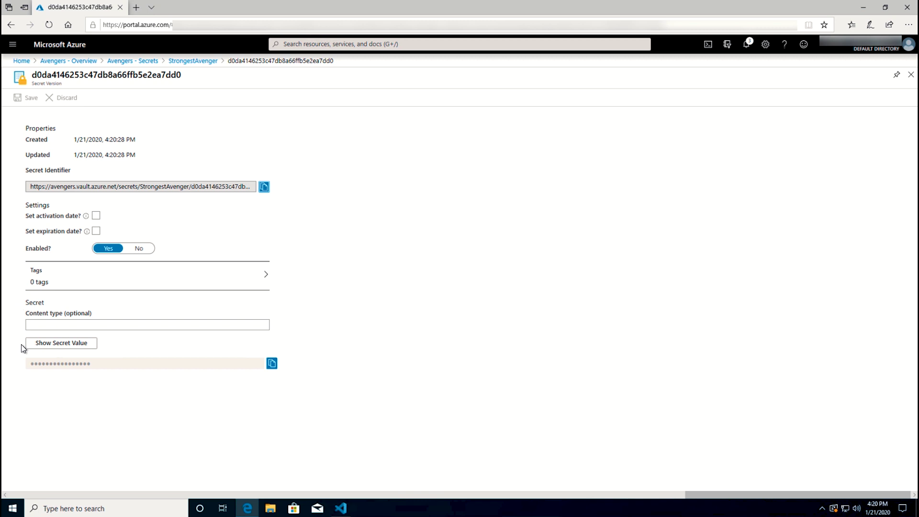
click(50, 345)
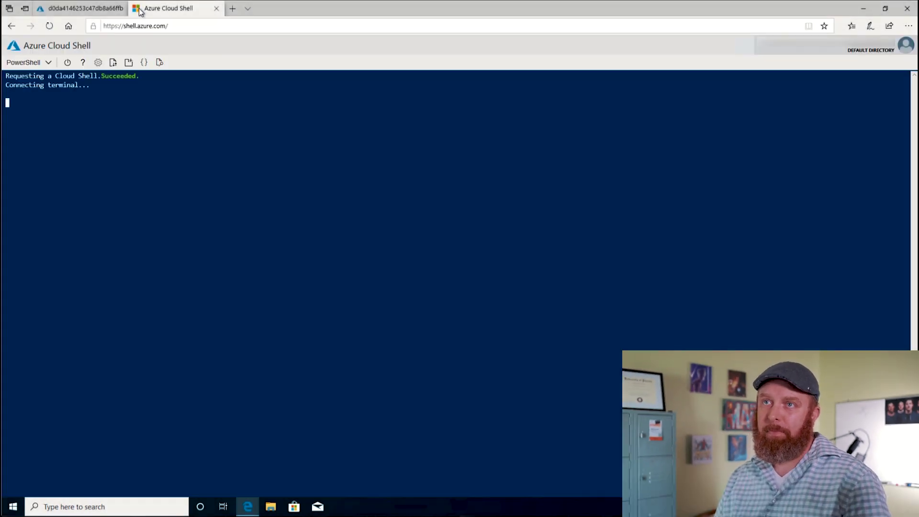
- Run New-AzKeyVault for Avengers2 in Marvel, East US, then submit Set-AzKeyVaultAccessPolicy
right_click(83, 167)
click(94, 179)
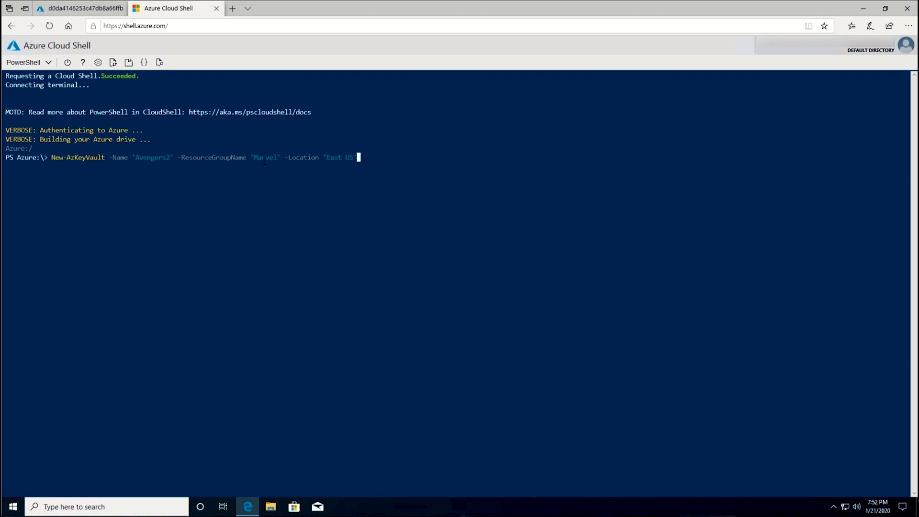
key(Return)
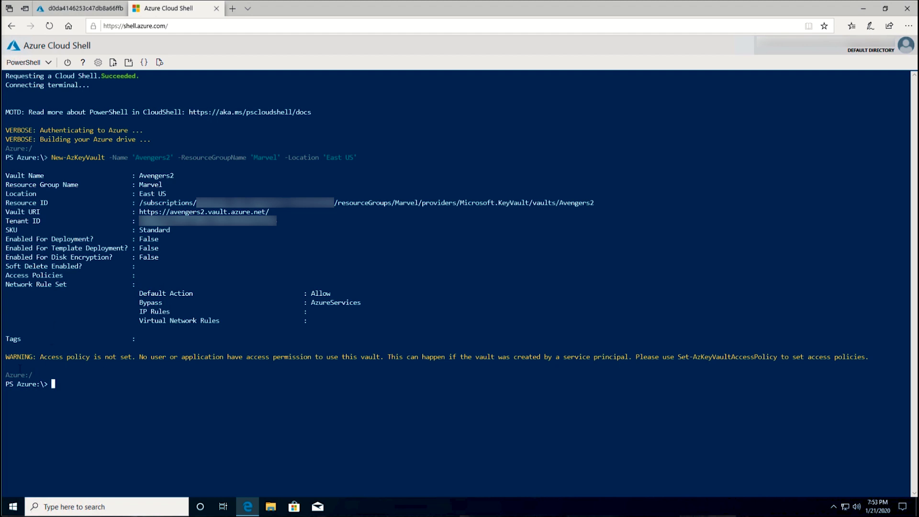
right_click(81, 384)
click(102, 390)
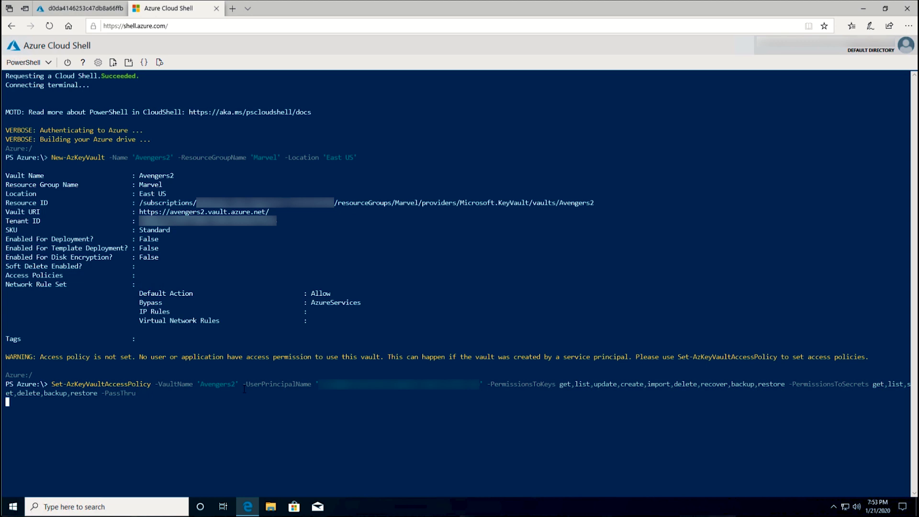
- Convert the secret to a secure string and store it as StrongestAvenger in Avengers2
right_click(202, 339)
click(214, 346)
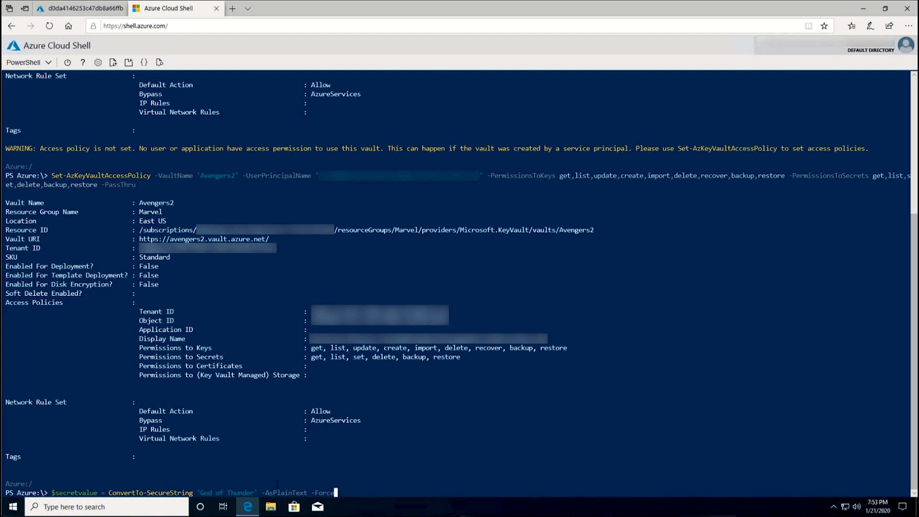
key(Return)
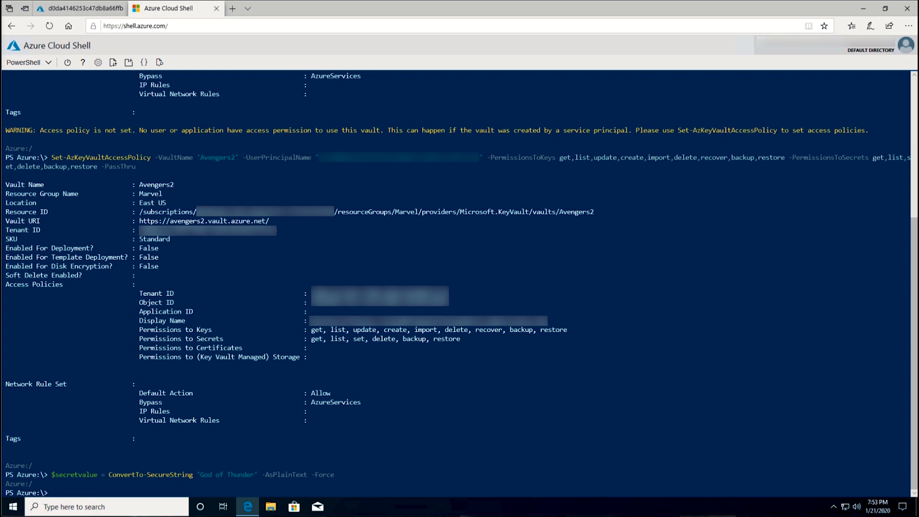
right_click(161, 389)
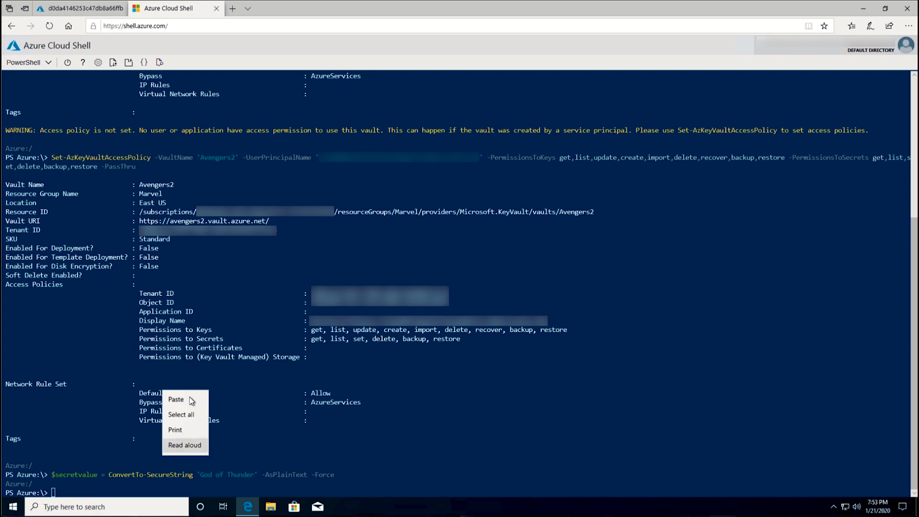
click(177, 394)
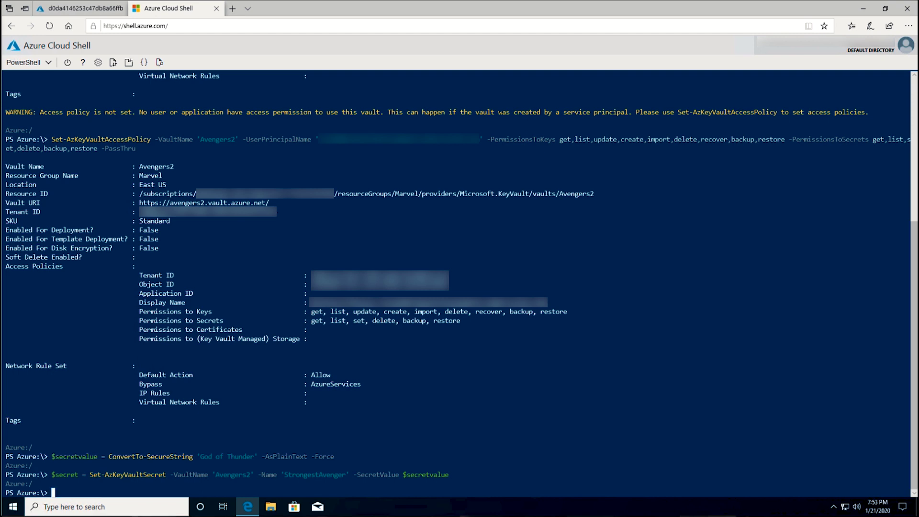
- Read StrongestAvenger's plain-text value back with Get-AzKeyVaultSecret
right_click(194, 418)
click(206, 421)
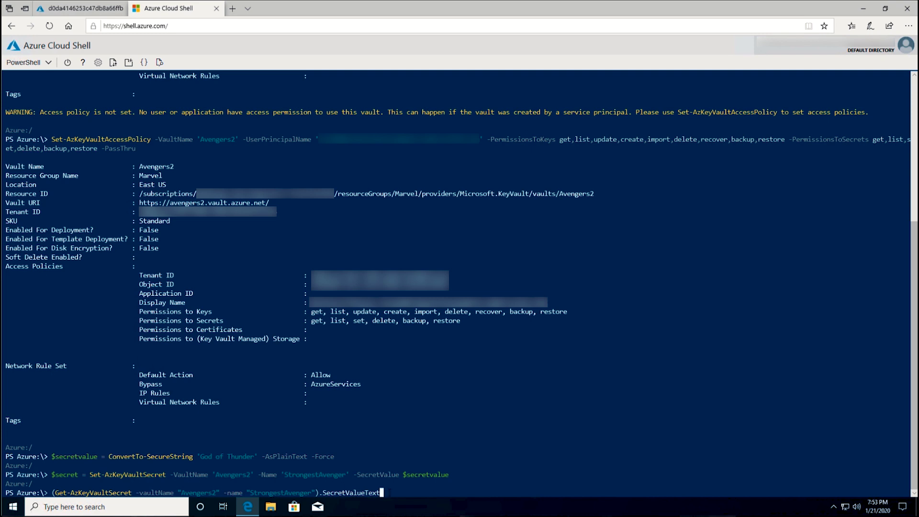
key(Return)
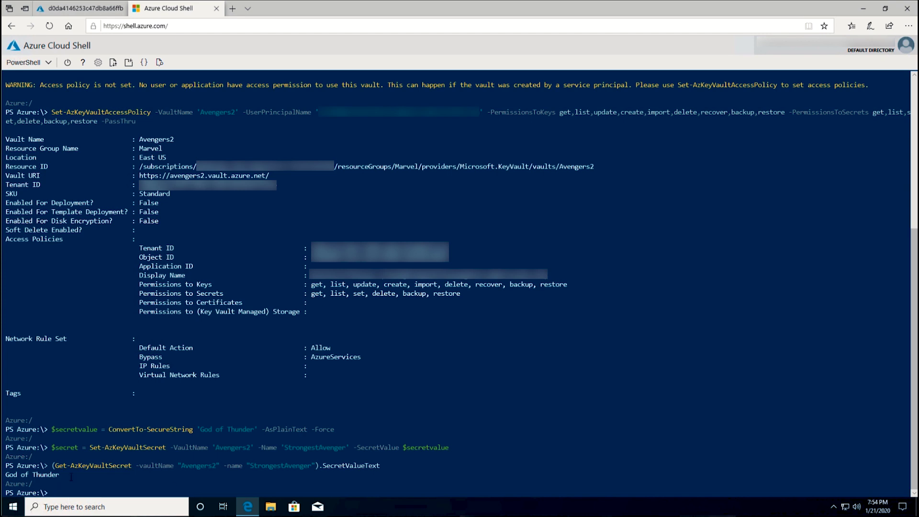
- Open Avengers2 from the refreshed Marvel group and reveal StrongestAvenger's value, God of Thunder
click(74, 10)
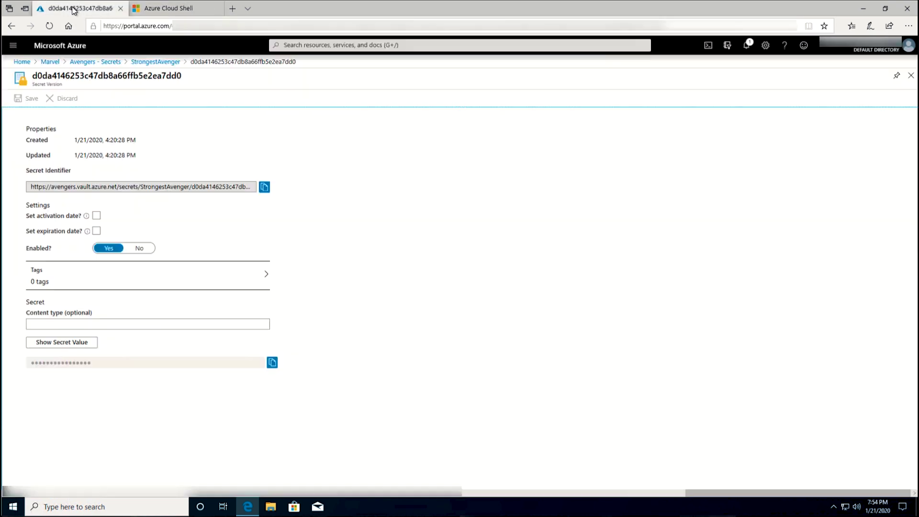
click(49, 61)
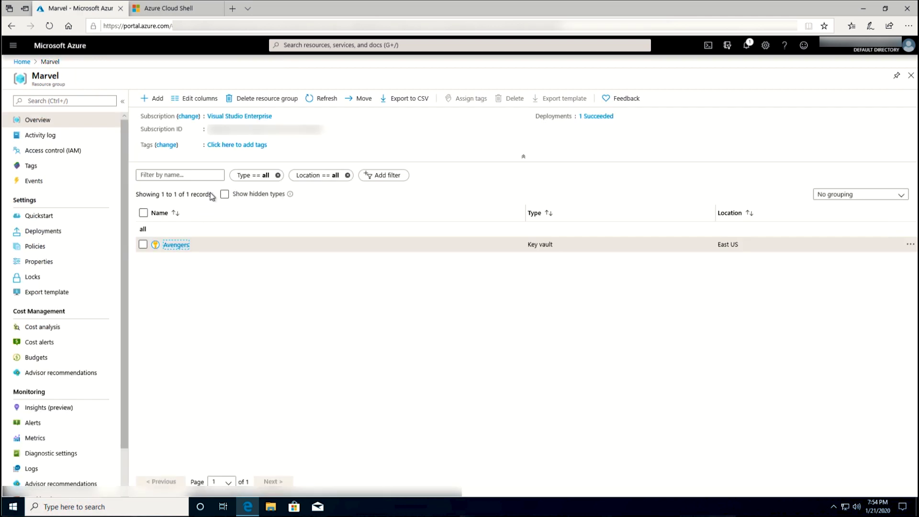
click(319, 100)
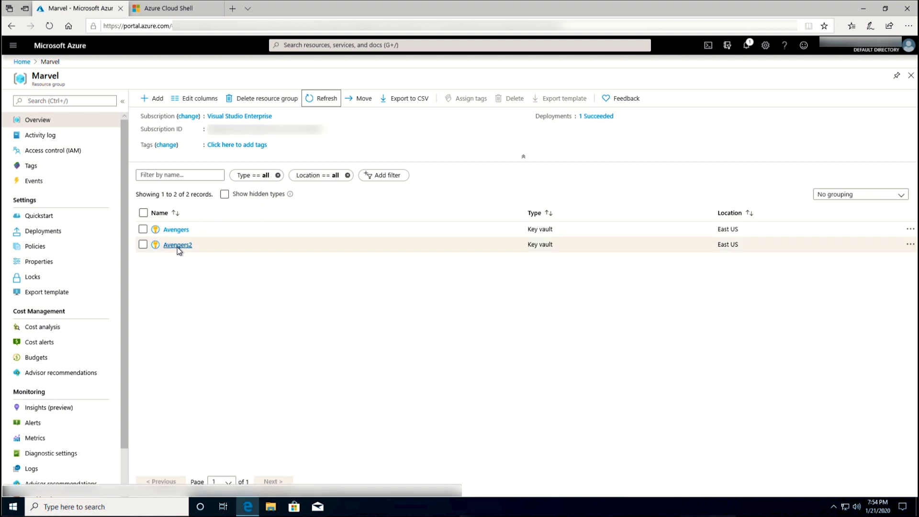
click(177, 246)
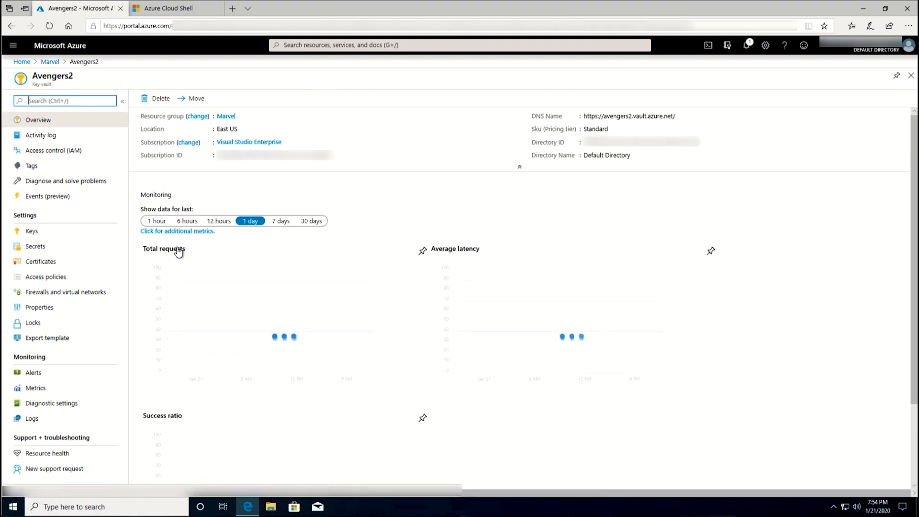
click(39, 252)
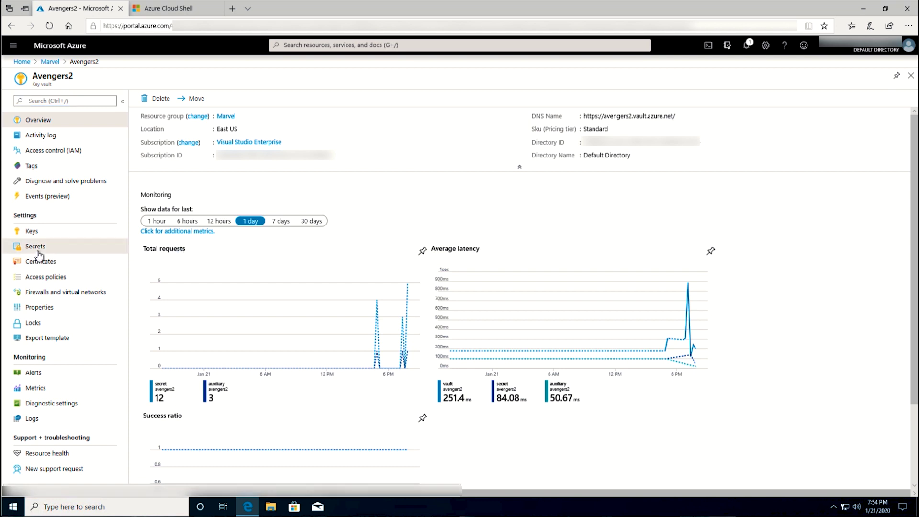
click(167, 139)
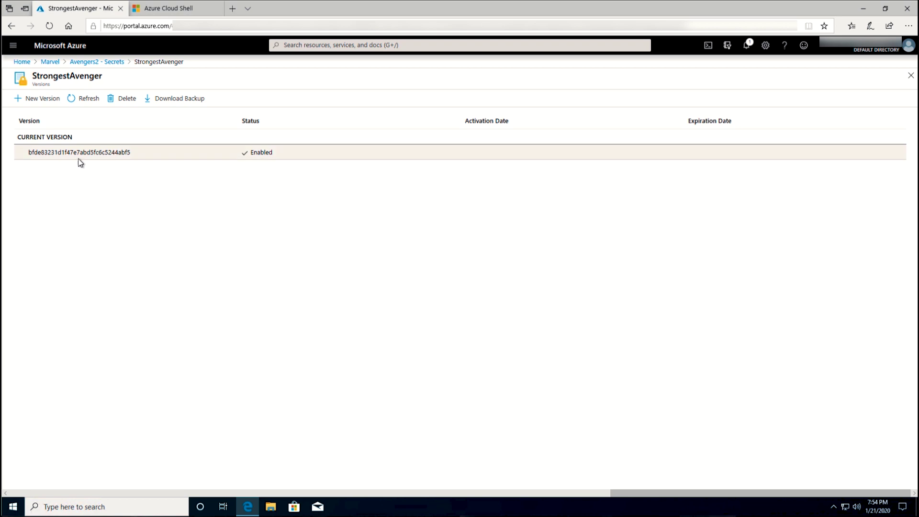
click(73, 153)
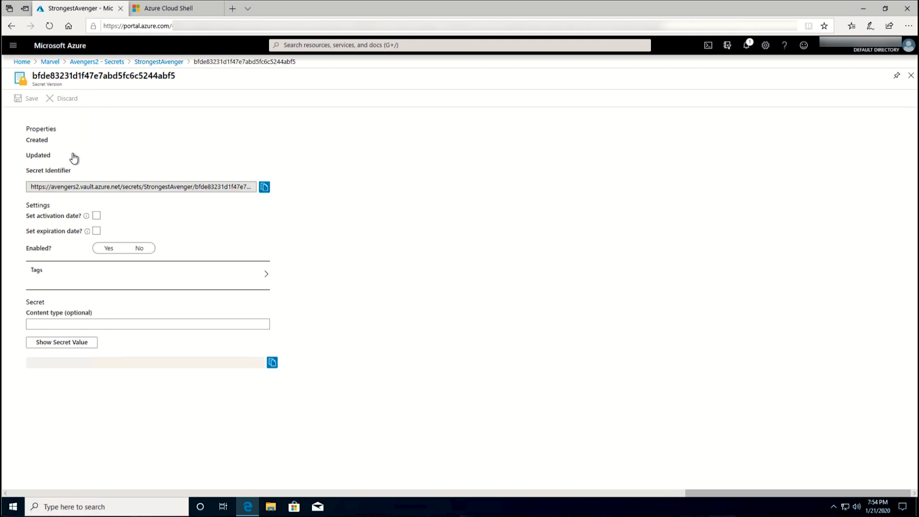
click(58, 344)
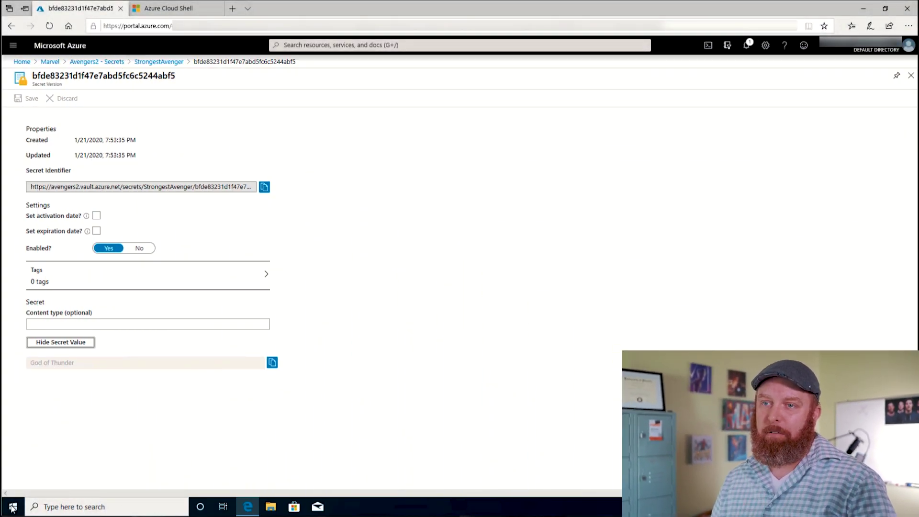
- Search for PowerShell and paste the Azure CLI install command into an administrator console
click(13, 507)
text(power)
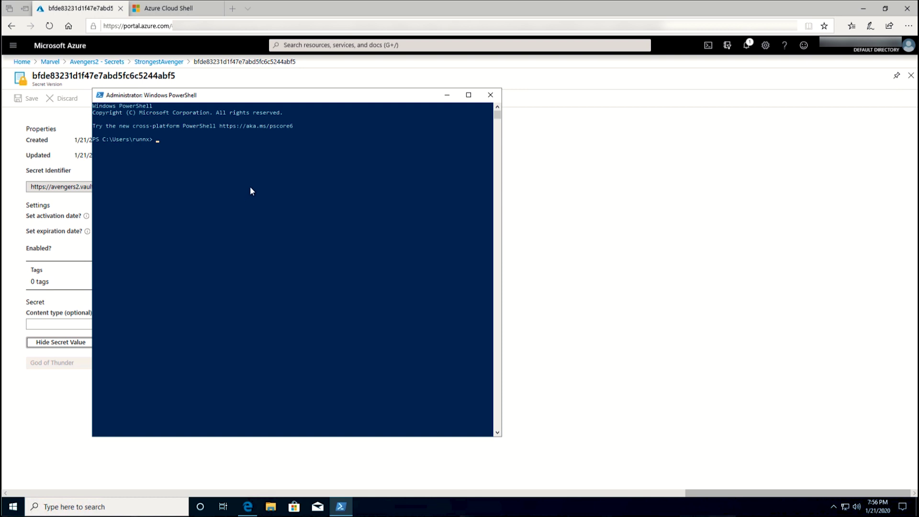
right_click(183, 163)
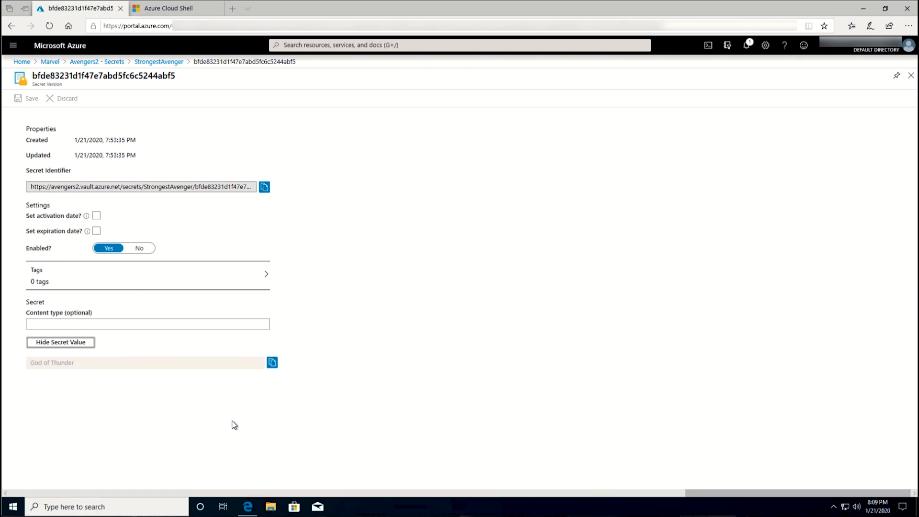
- Launch an administrator PowerShell and sign in to Azure with az login via the browser
click(13, 507)
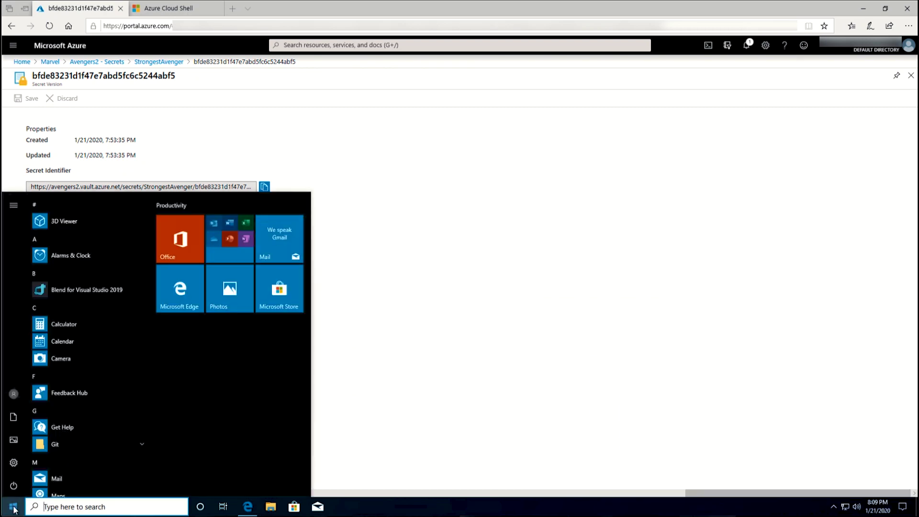
text(power)
key(ctrl+shift+Return)
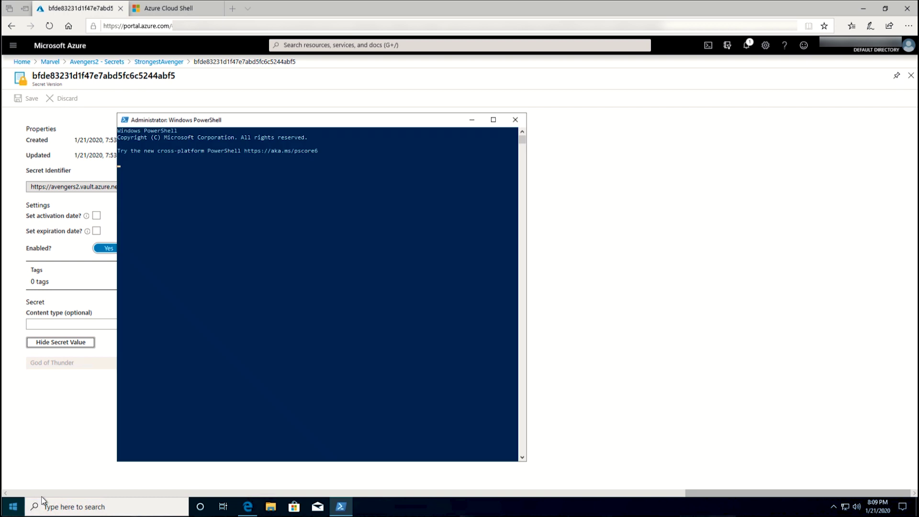
text(az login)
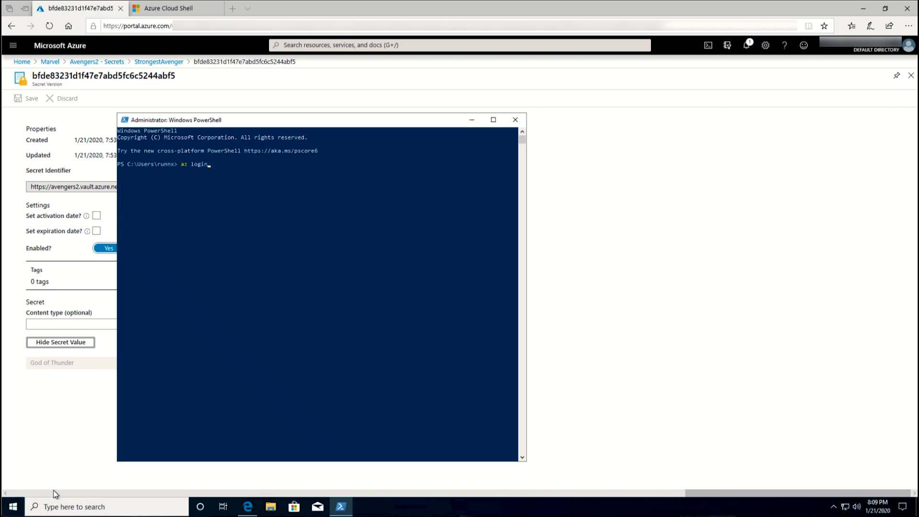
key(Return)
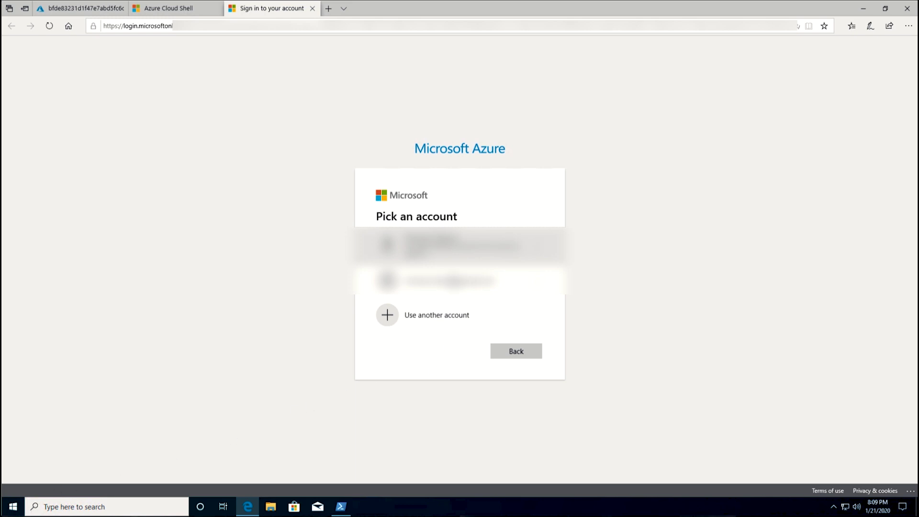
click(472, 246)
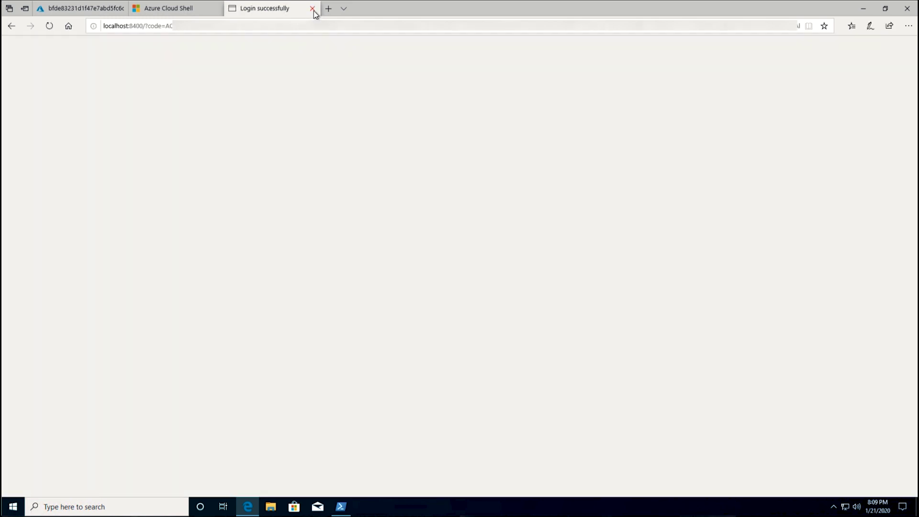
click(312, 9)
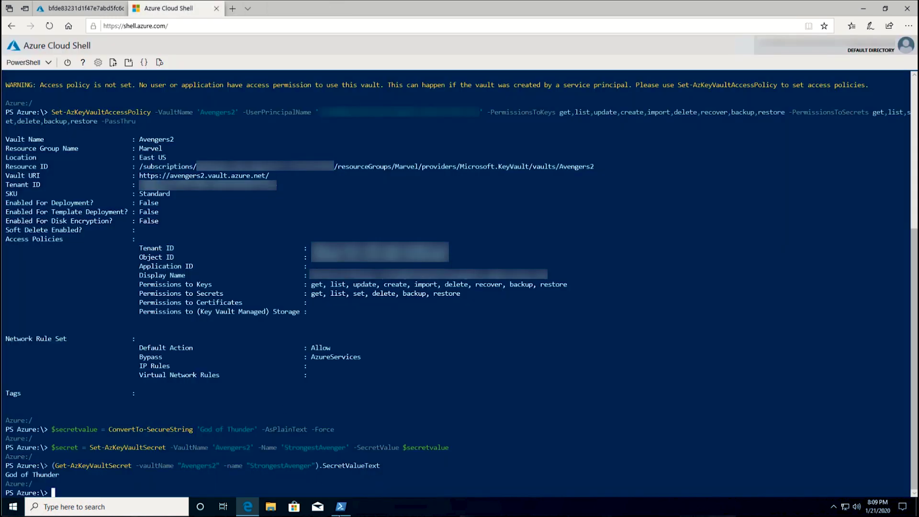
click(340, 509)
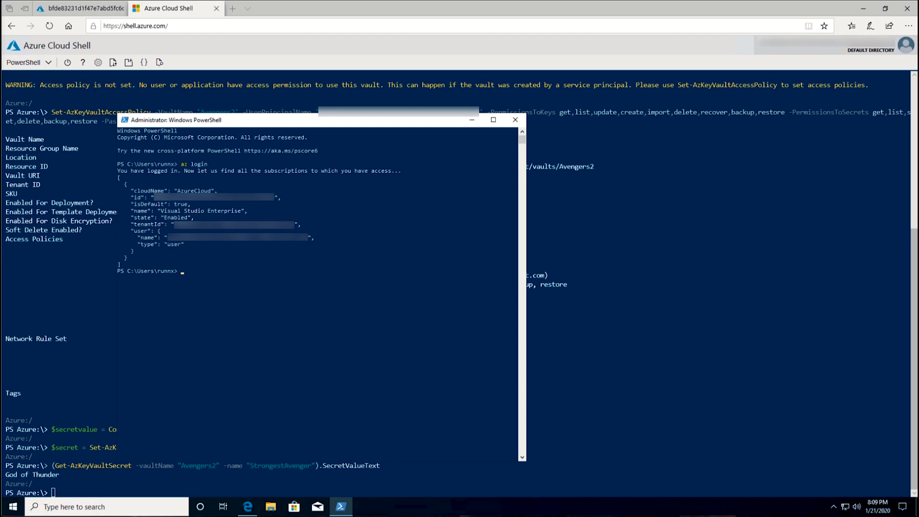
- Run az keyvault create for Avengers3 in Marvel, eastus
text(az keyvault create --name "Avengers3" --resource-group "Marvel" --location eastus)
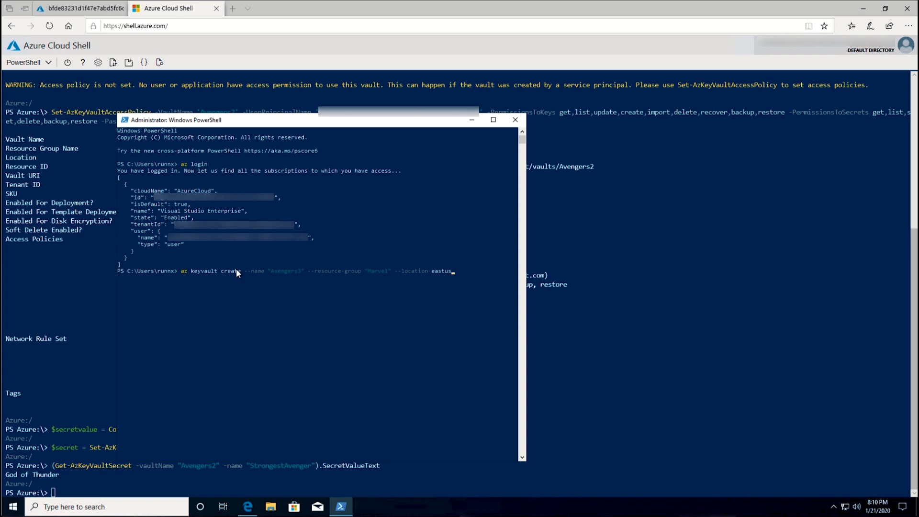
key(Return)
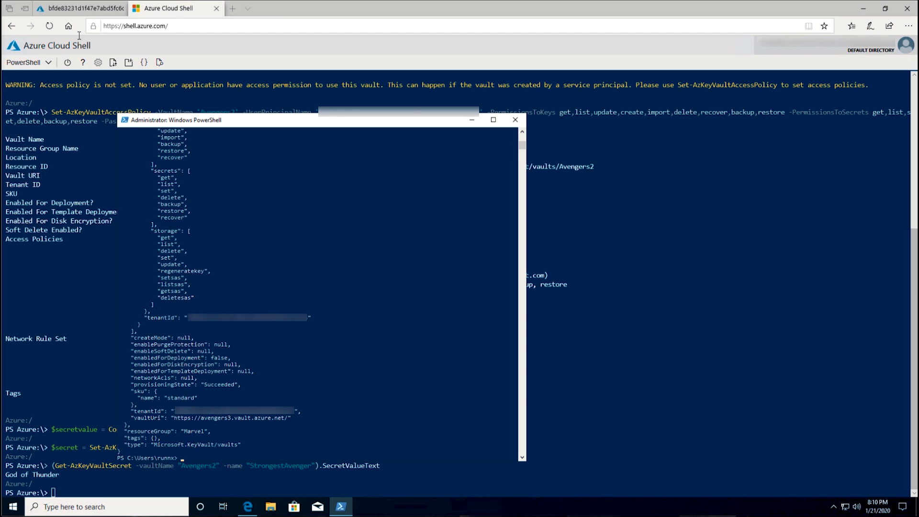
click(83, 8)
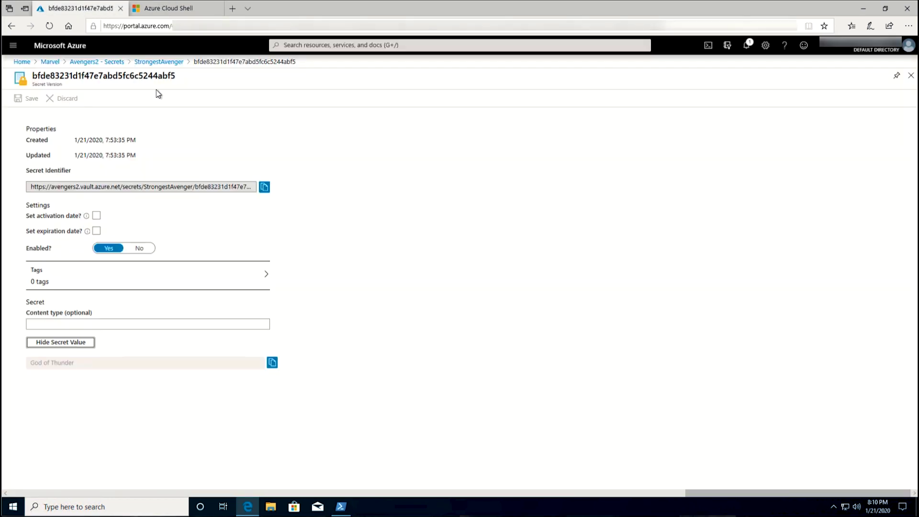
click(341, 506)
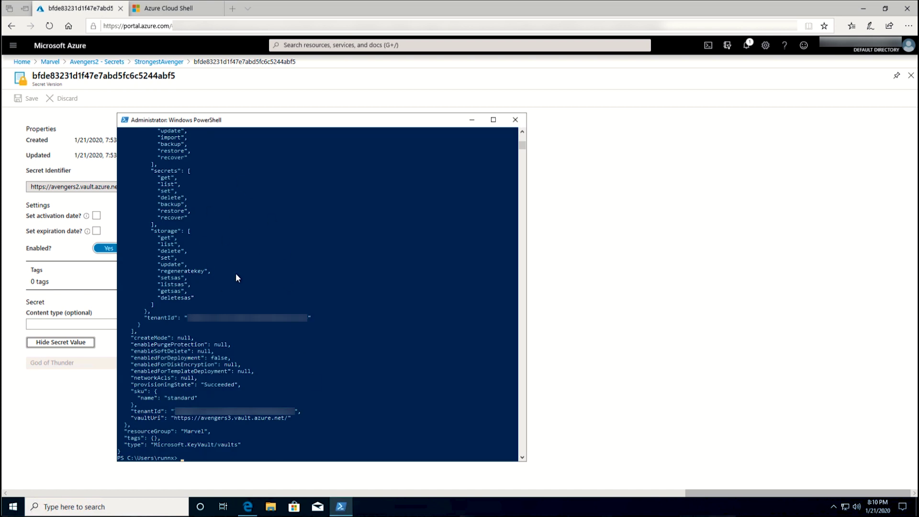
scroll(235, 273, up, 10)
scroll(209, 286, up, 6)
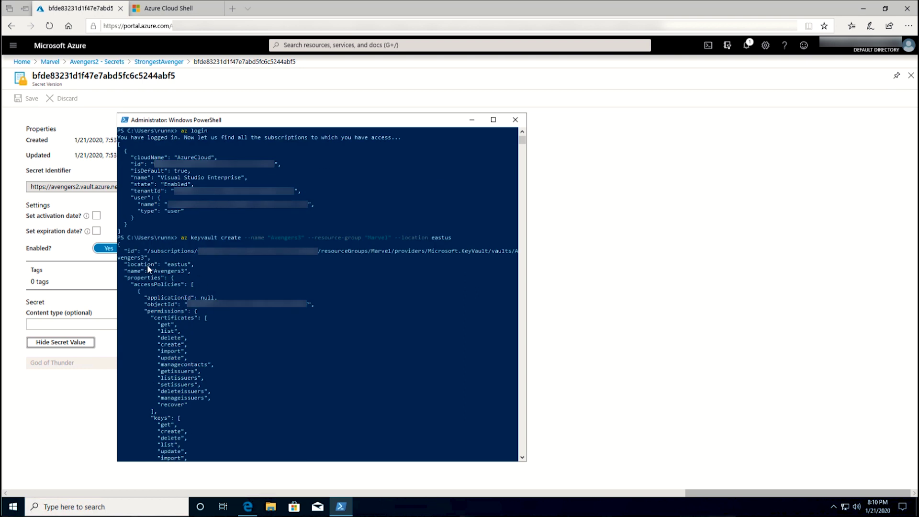
scroll(180, 275, down, 1)
scroll(170, 260, down, 19)
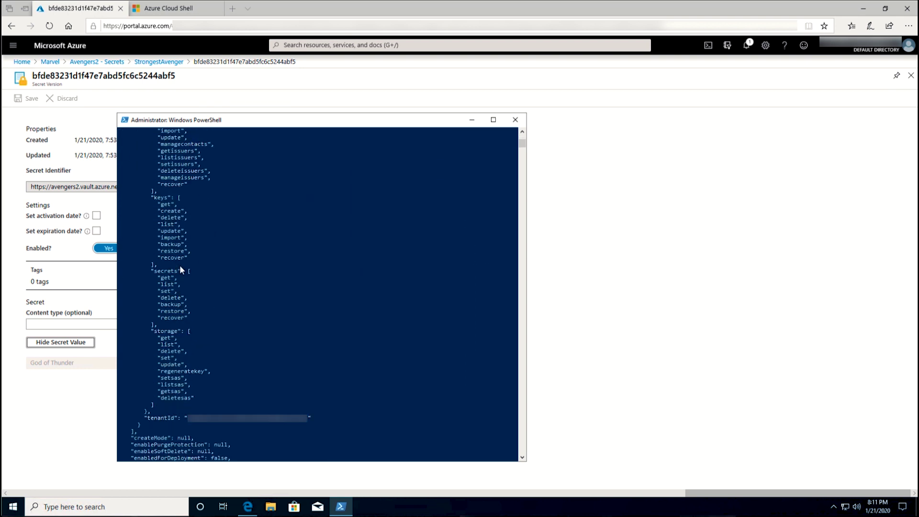
- Store StrongestAvenger as Banner in Avengers3 and read the secret back
right_click(206, 352)
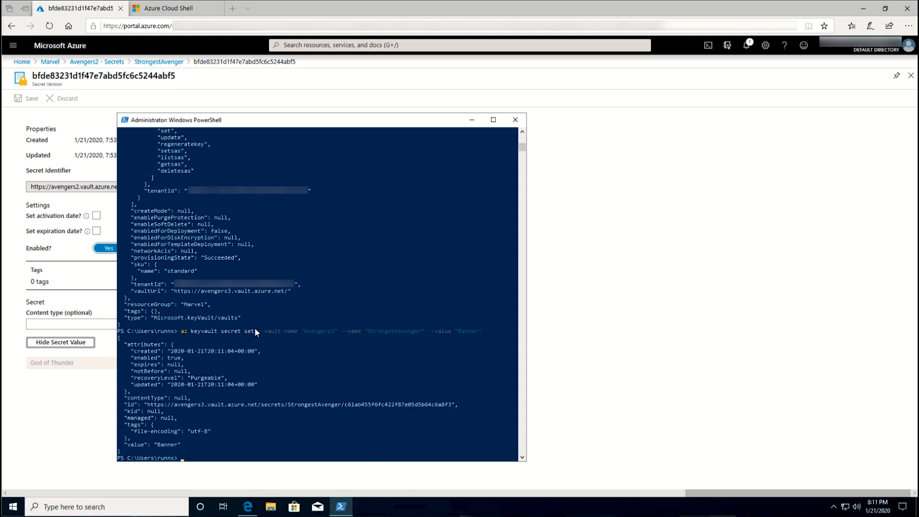
right_click(234, 397)
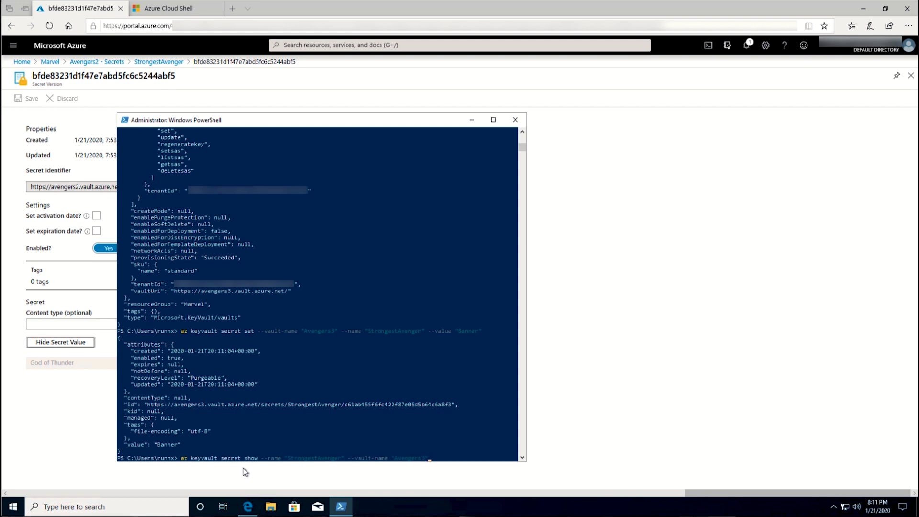
key(Return)
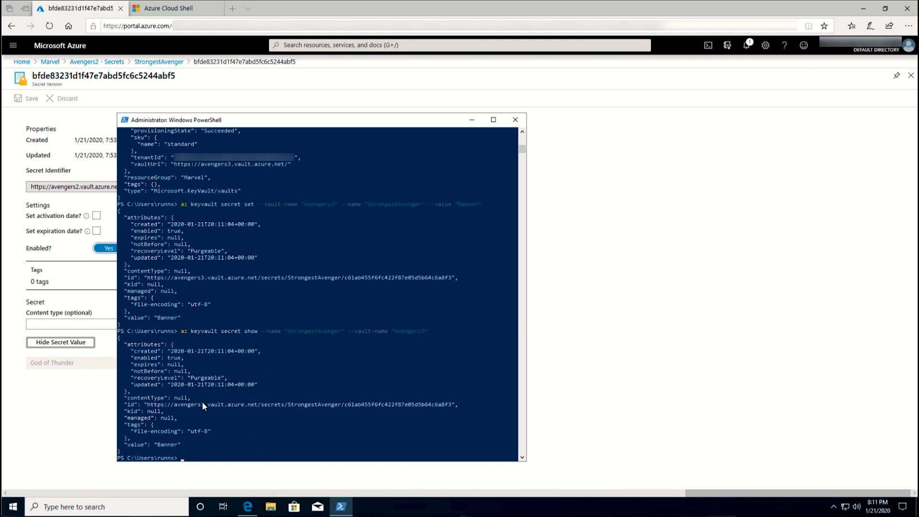
- Refresh Marvel, open Avengers3, and reveal StrongestAvenger's current value, Banner
click(52, 63)
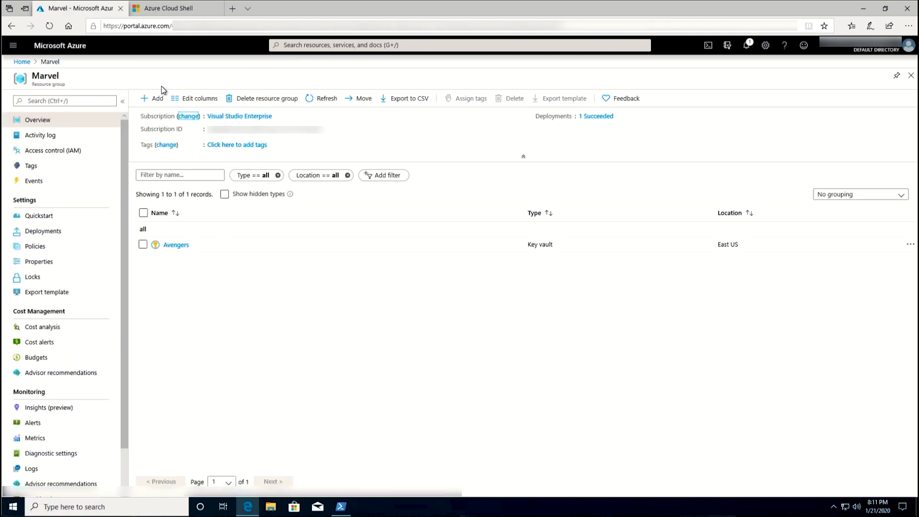
click(322, 98)
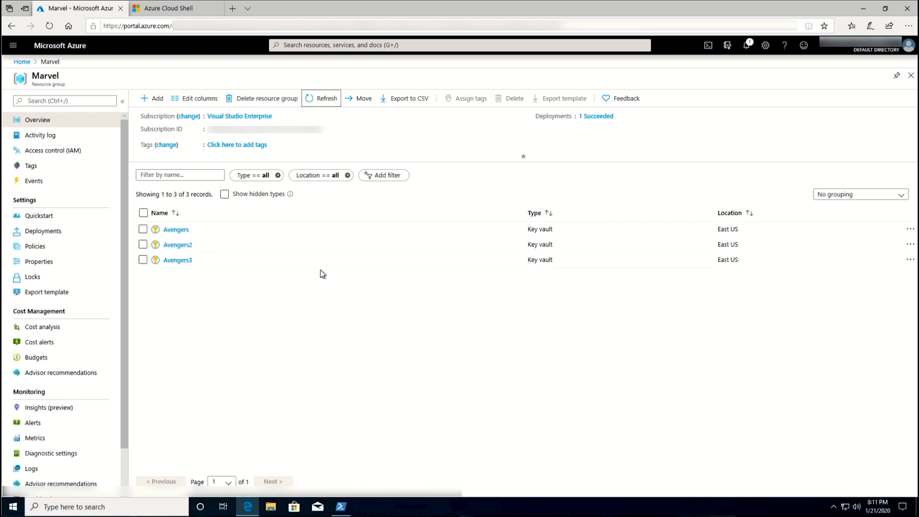
click(175, 261)
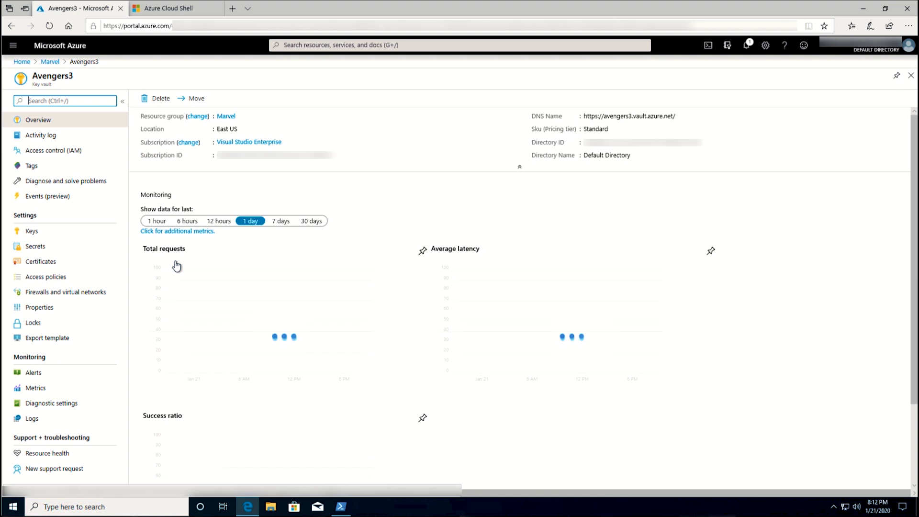
click(38, 247)
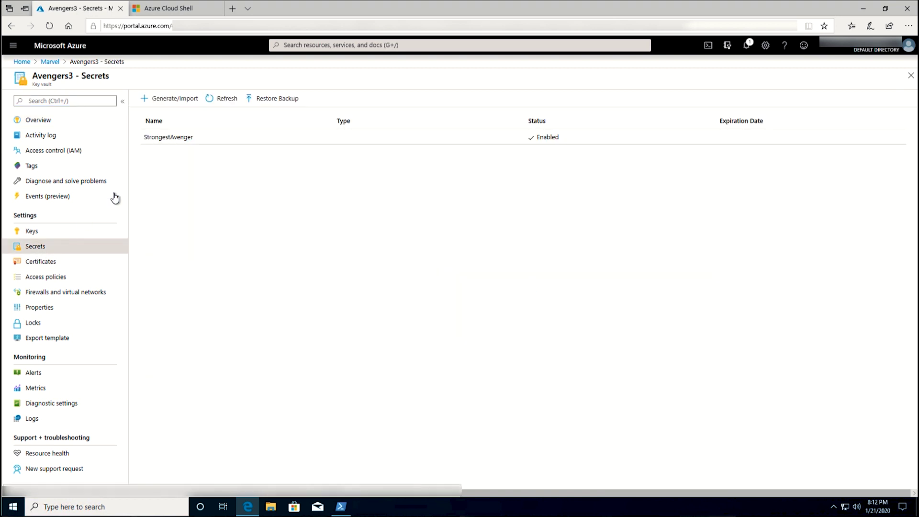
click(167, 139)
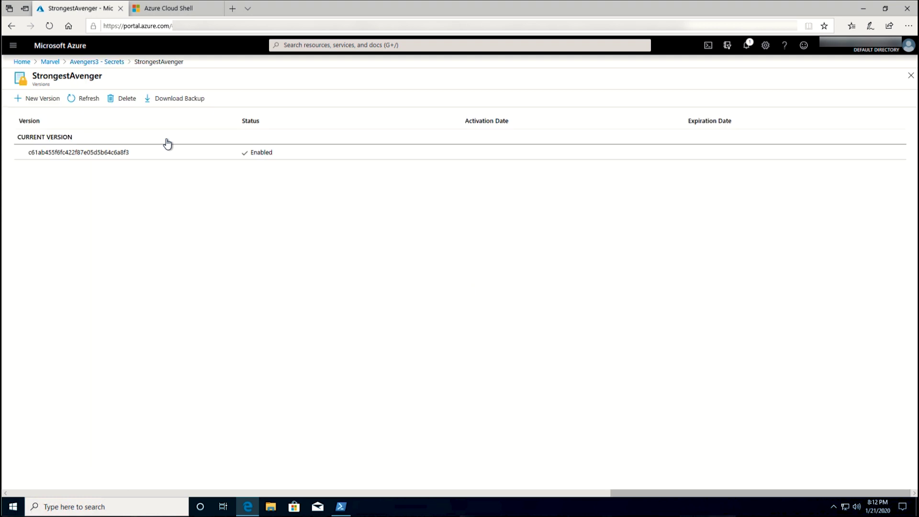
click(75, 153)
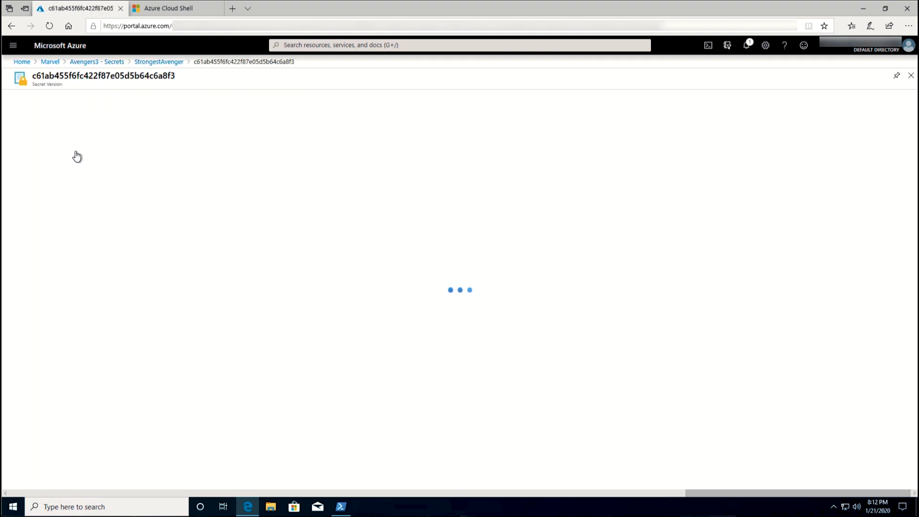
click(56, 343)
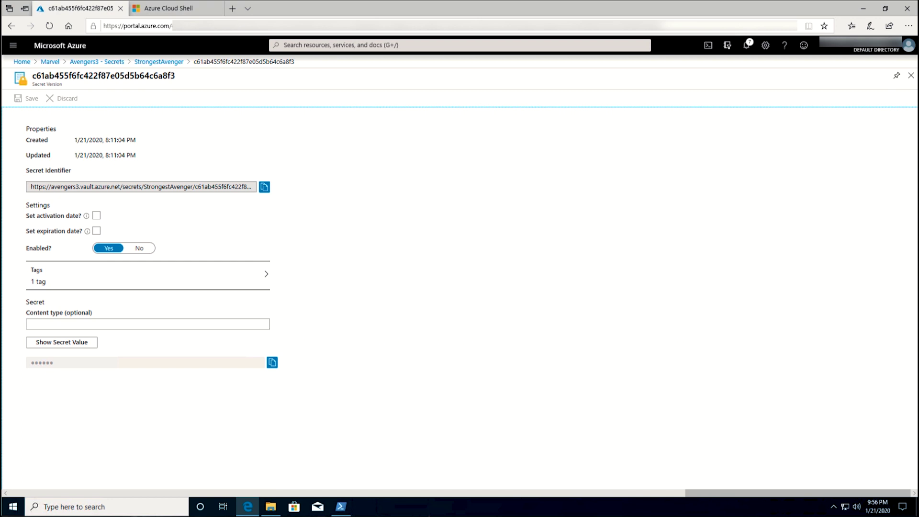
- Run az group deployment create on Marvel with the 101-key-vault-create template and parametersFile.json
key(alt+Tab)
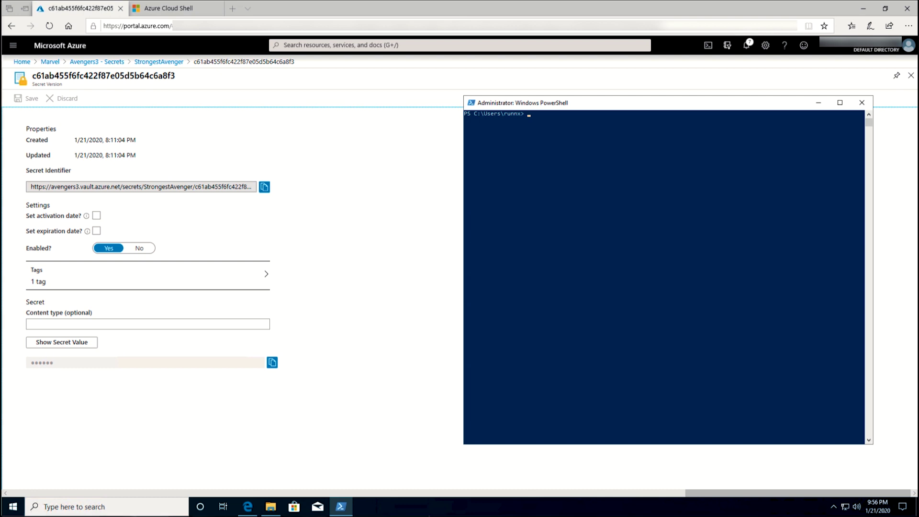
right_click(626, 297)
key(Return)
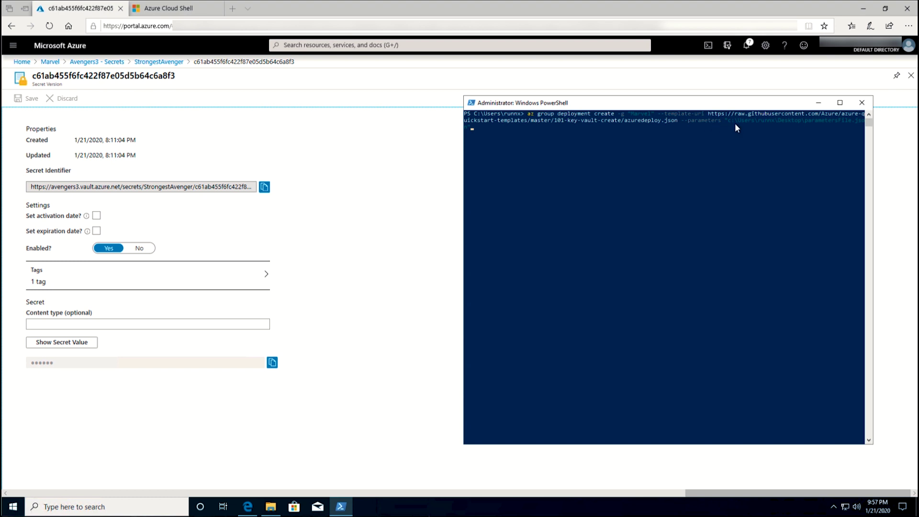
click(13, 506)
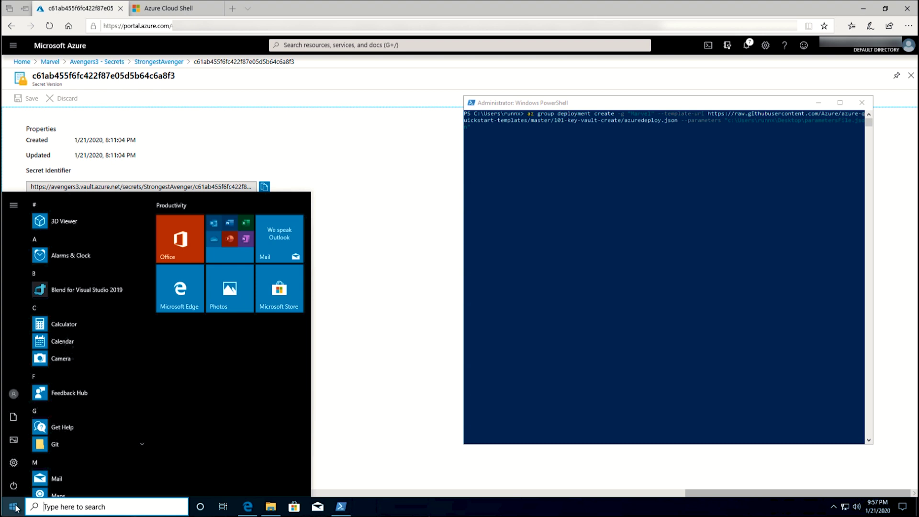
text(co)
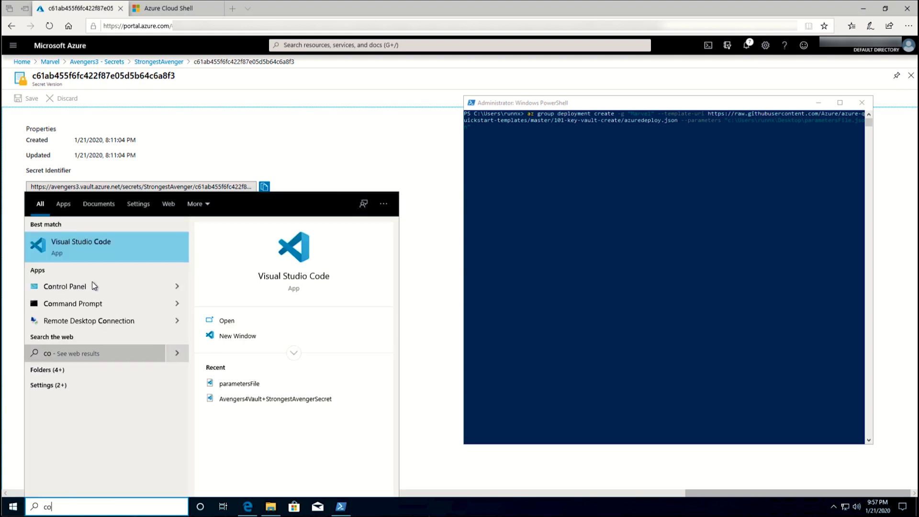
- Open parametersFile.json and point out the Avengers4 vault name and its key and secret permissions
click(94, 248)
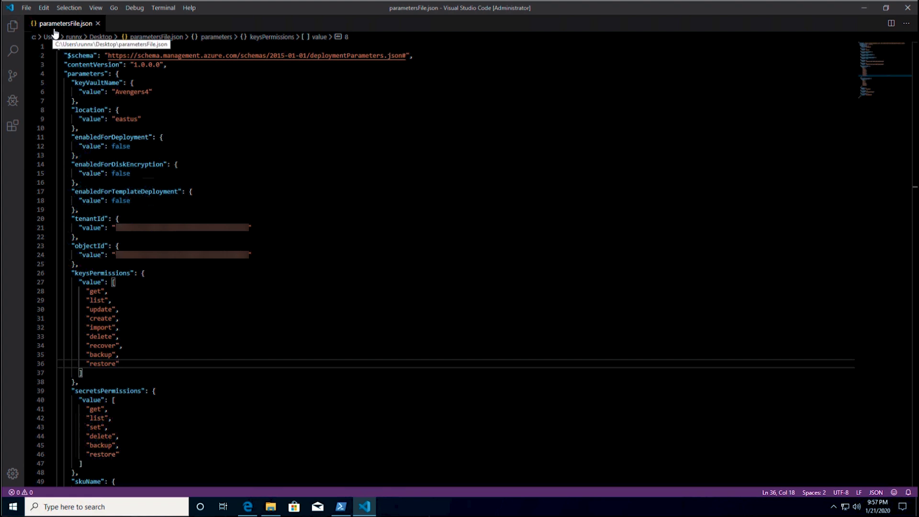
click(152, 91)
shift+click(108, 92)
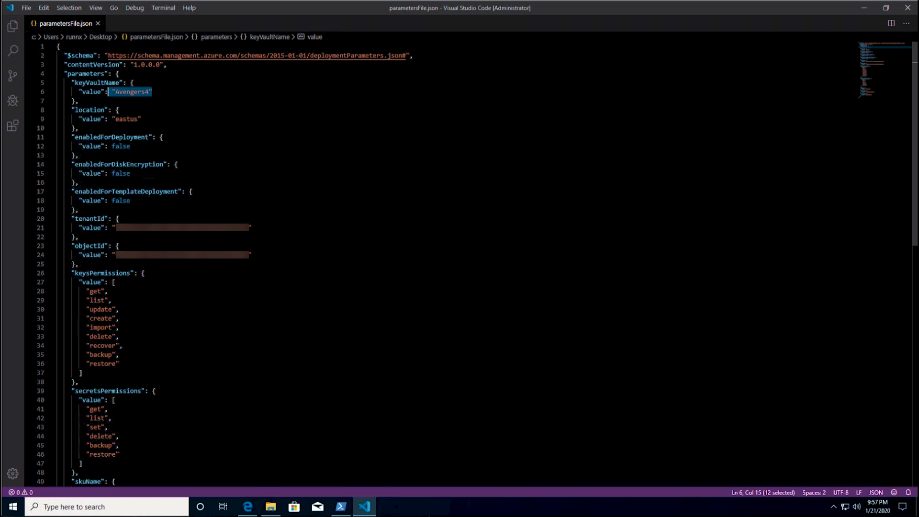
drag(87, 291, 82, 373)
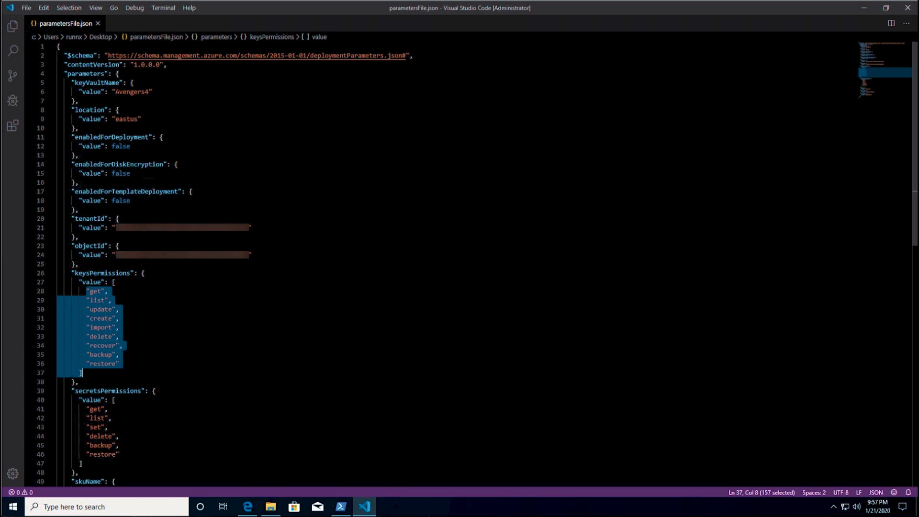
drag(86, 408, 120, 453)
scroll(119, 431, down, 4)
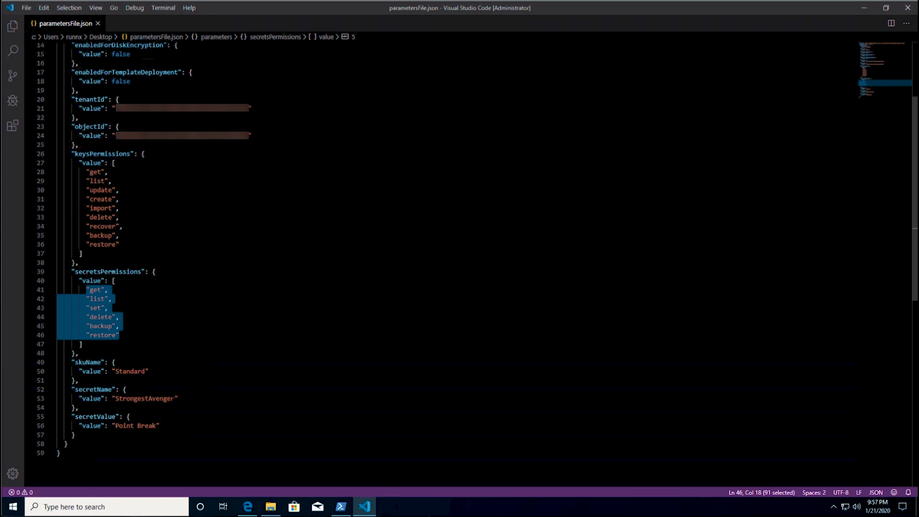
double_click(157, 399)
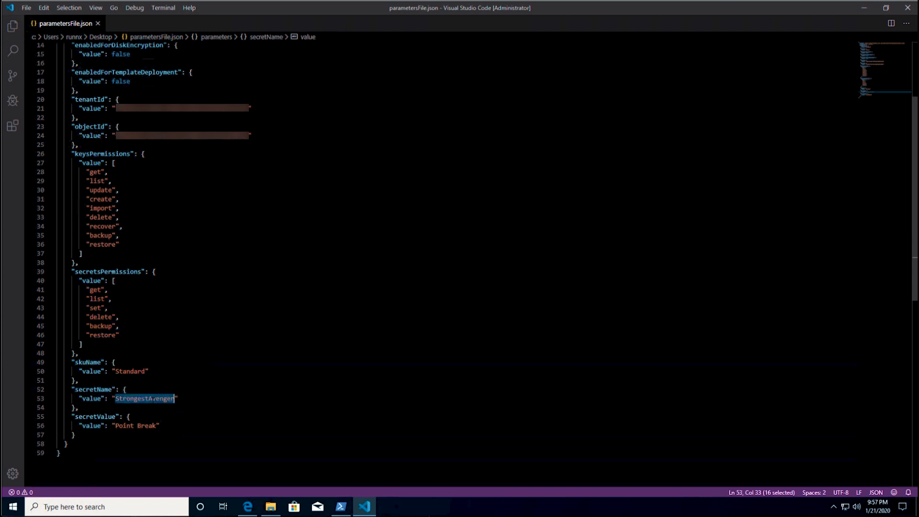
drag(76, 435, 119, 426)
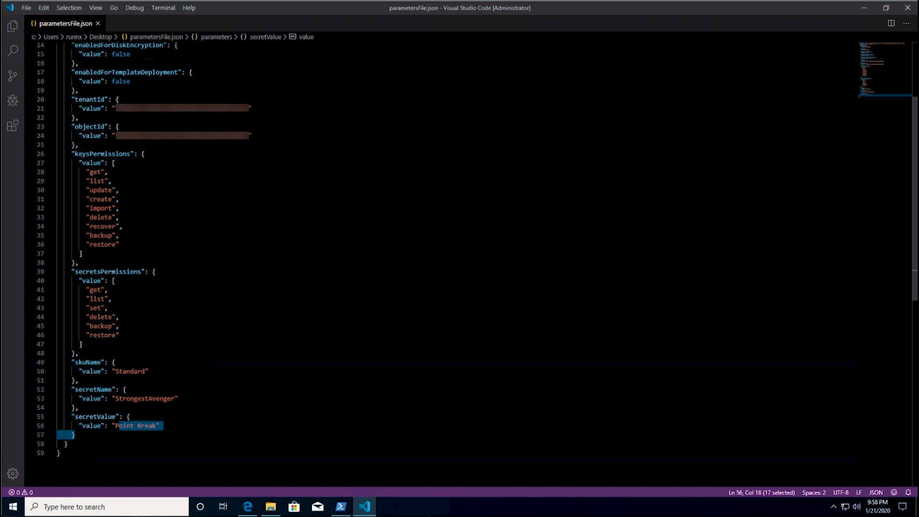
click(79, 380)
scroll(431, 263, up, 5)
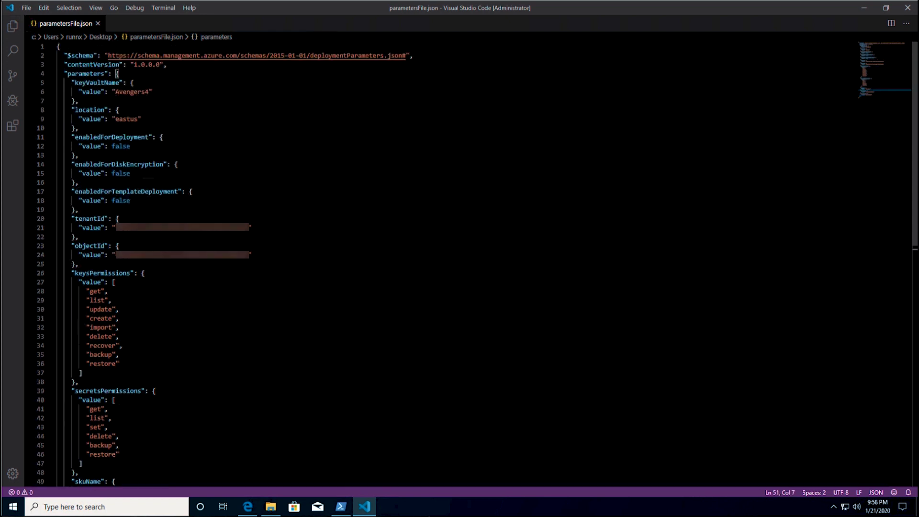
click(864, 7)
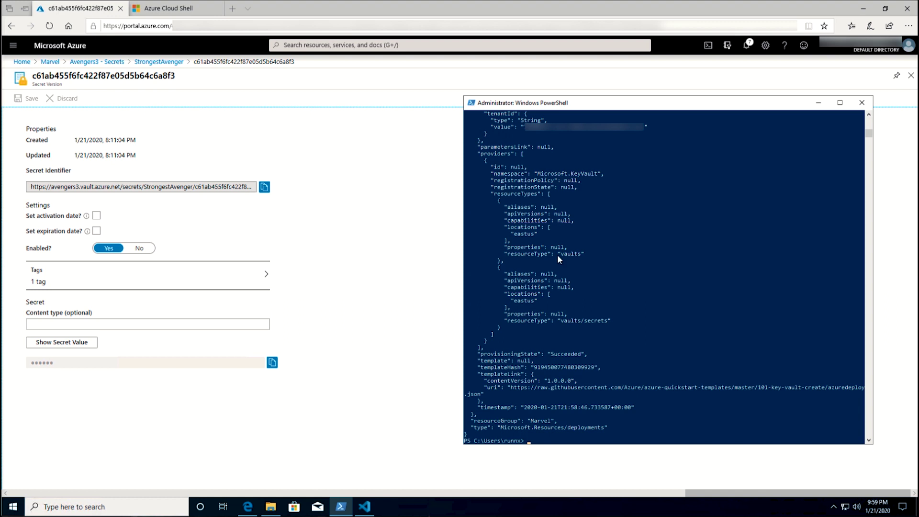
- Open Marvel > Avengers4 > Secrets > StrongestAvenger's current version and show its Point Break value
click(48, 62)
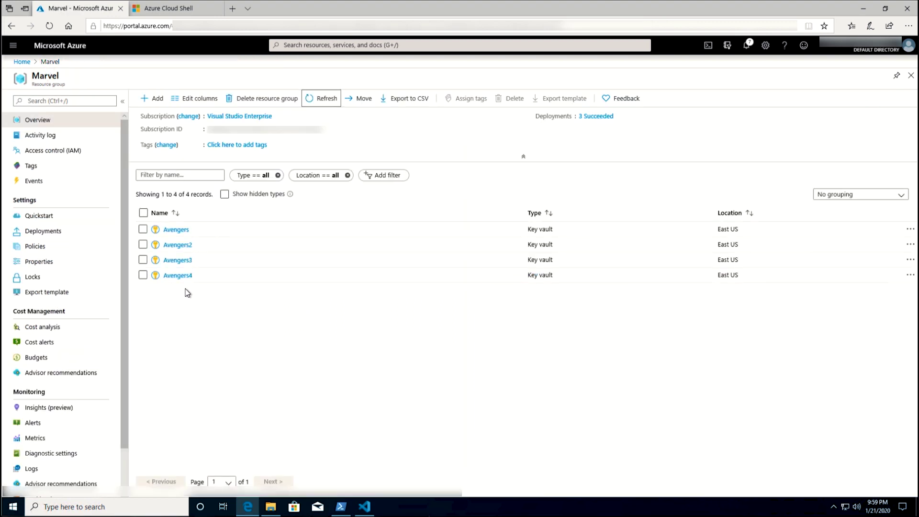
click(175, 278)
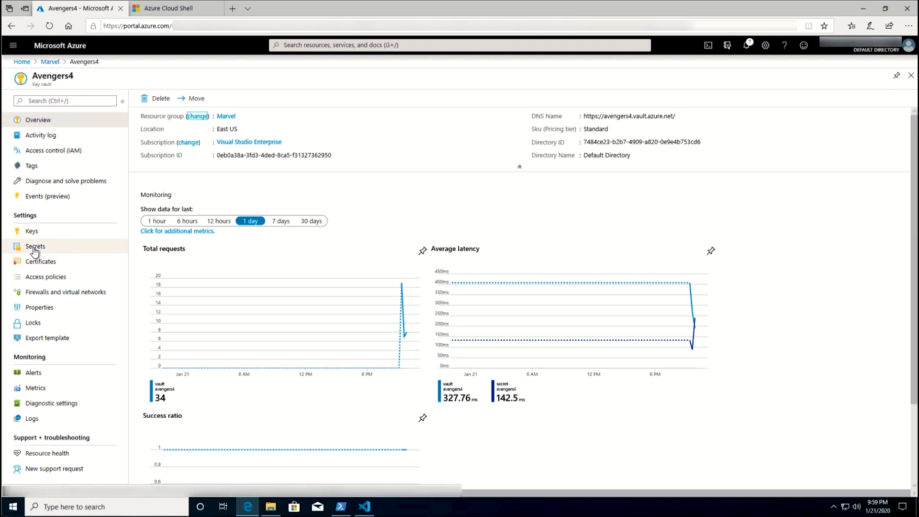
click(35, 250)
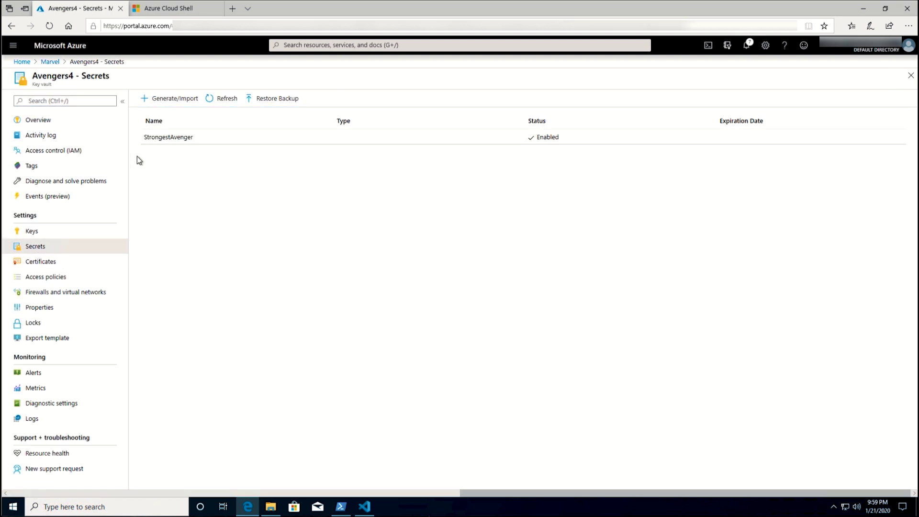
click(165, 139)
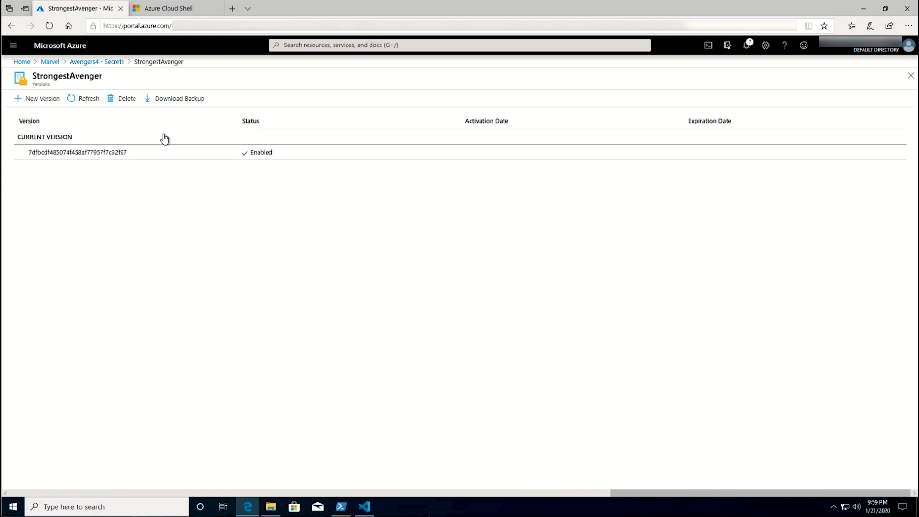
click(84, 156)
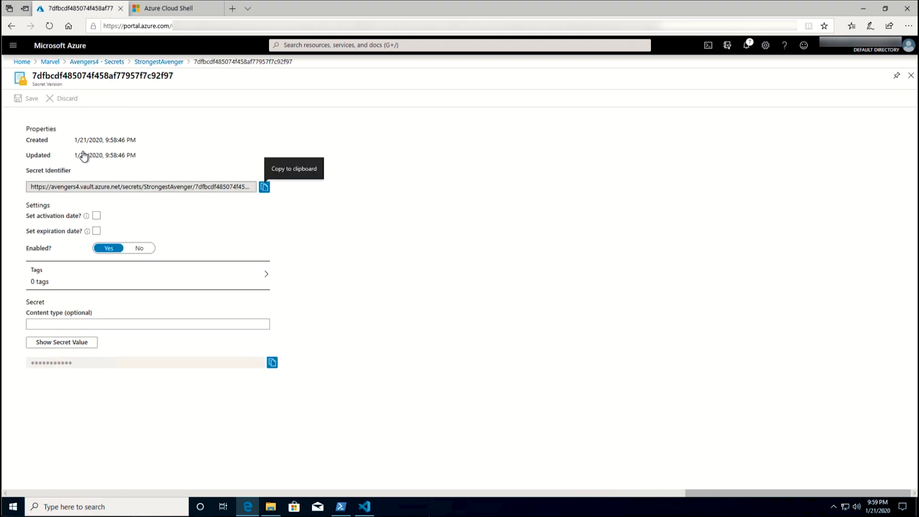
click(61, 342)
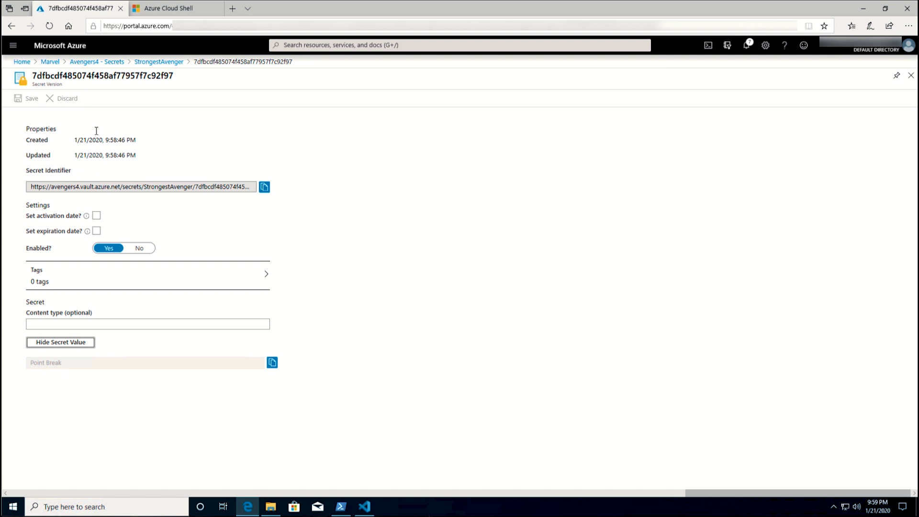
- Delete the Avengers4 key vault from the Marvel group, confirming with 'yes', then go to Cloud Shell
click(51, 62)
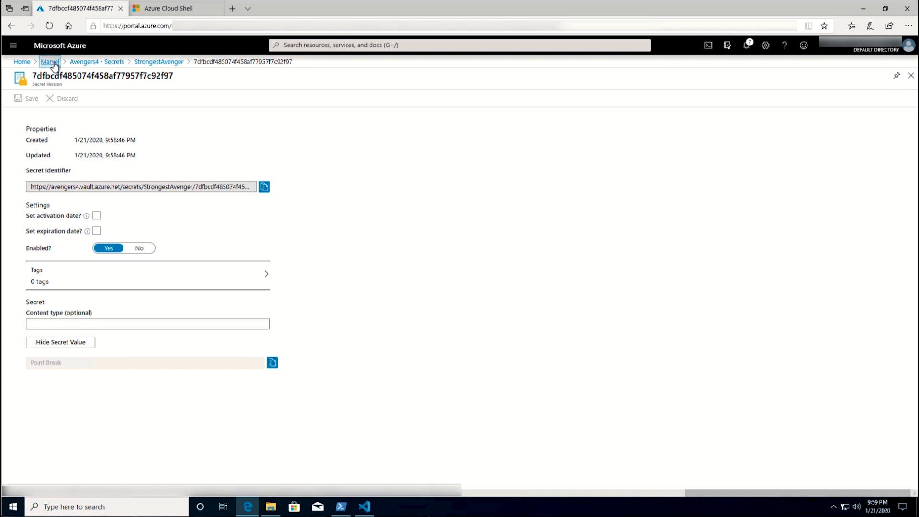
click(142, 275)
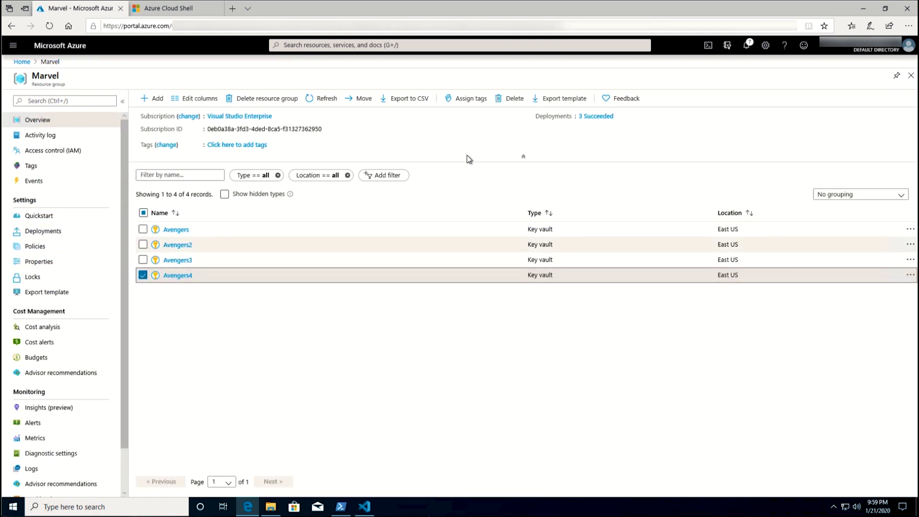
click(511, 98)
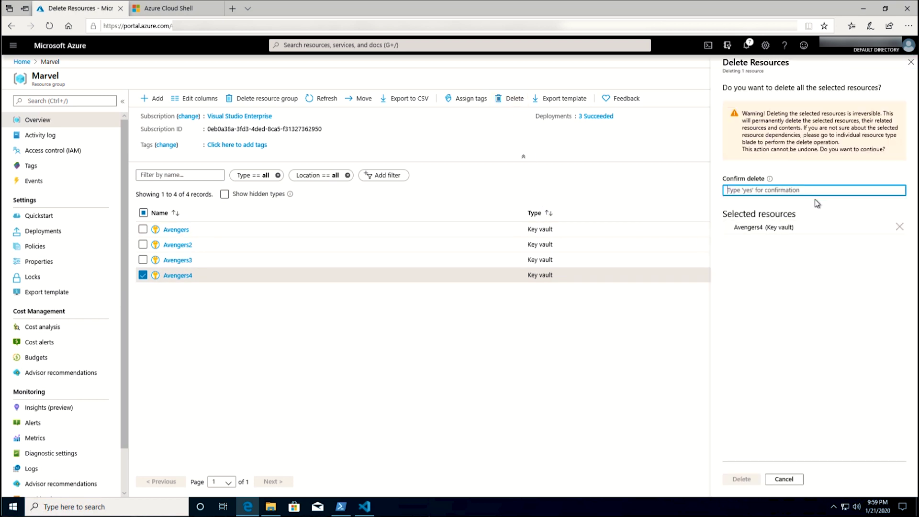
text(yes)
click(743, 479)
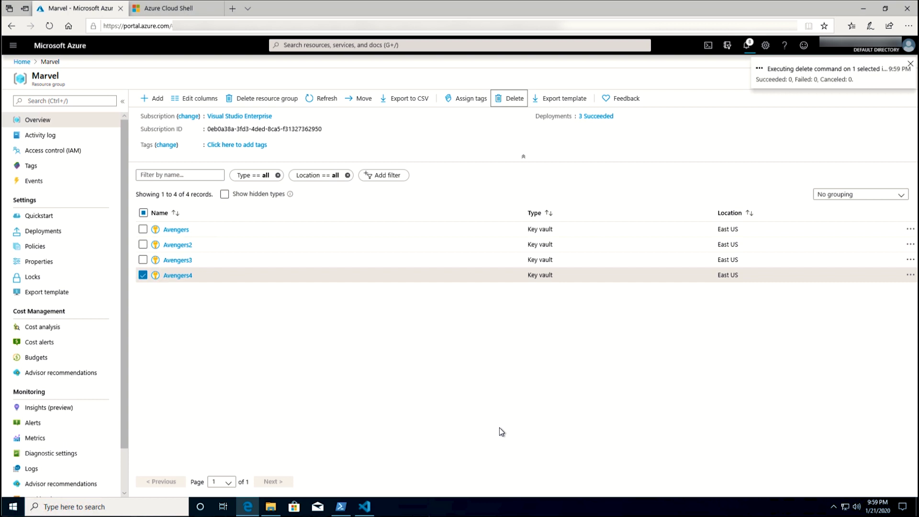
click(164, 12)
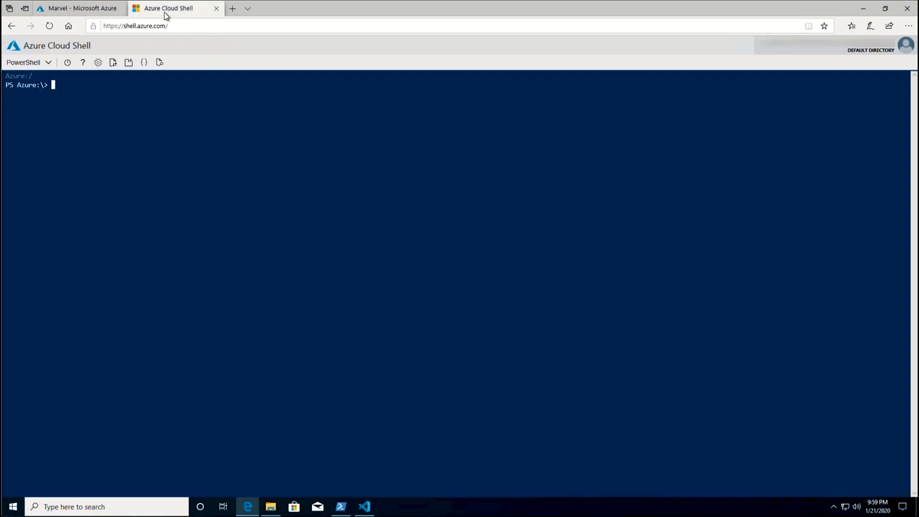
- Upload parametersFile.json from the Desktop to Cloud Shell
click(113, 62)
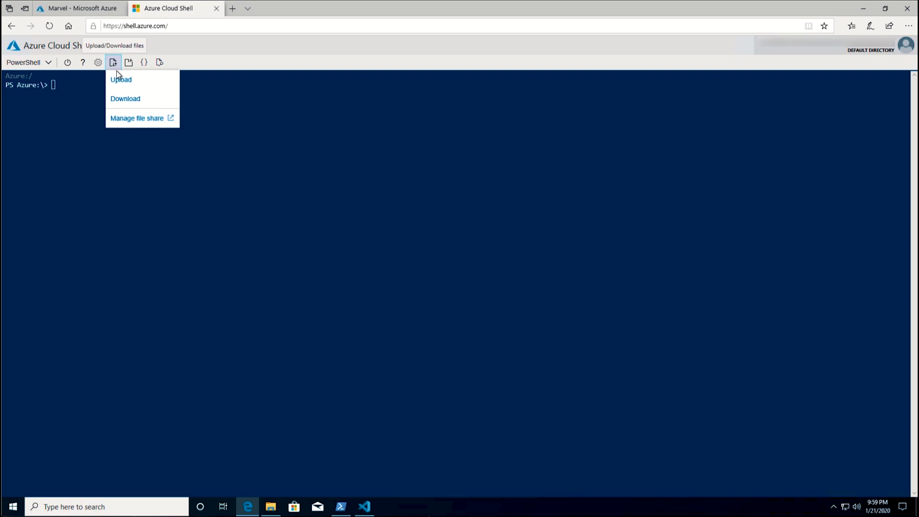
click(121, 81)
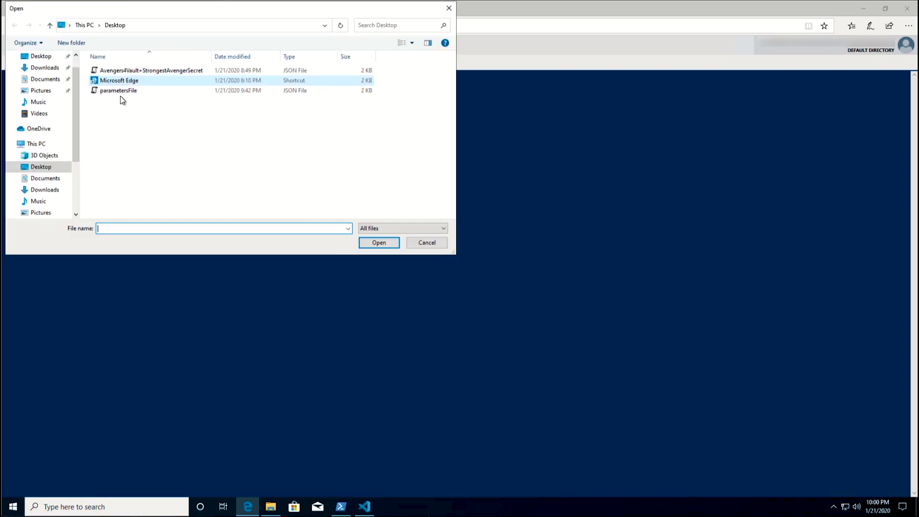
click(123, 95)
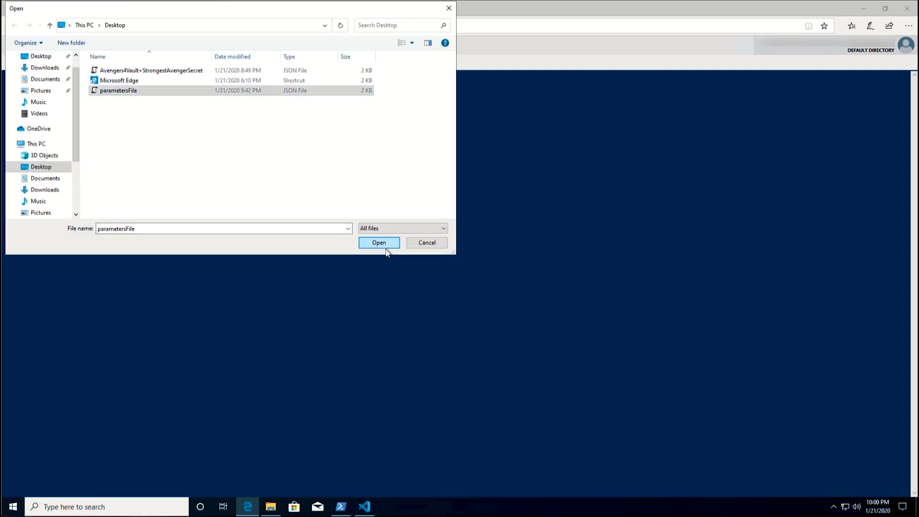
click(382, 247)
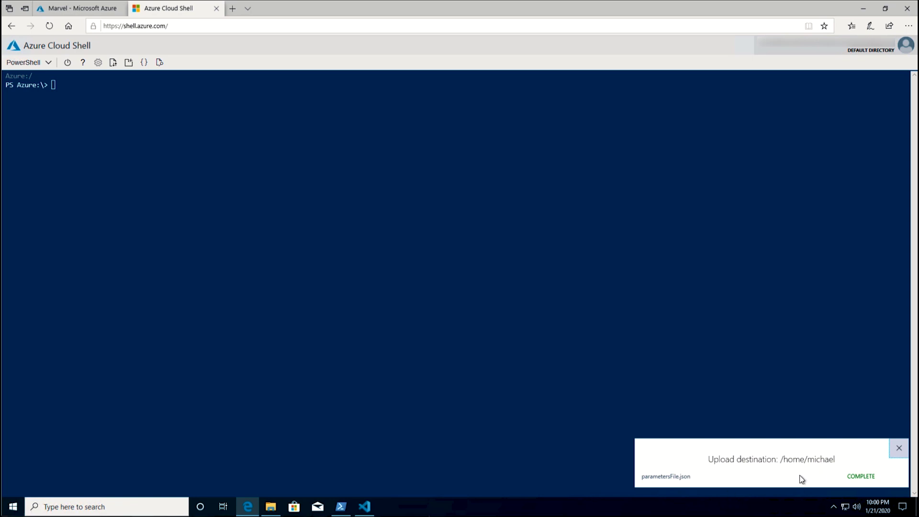
- Paste and run the az deployment command until it reports Succeeded, then return to the portal
click(68, 89)
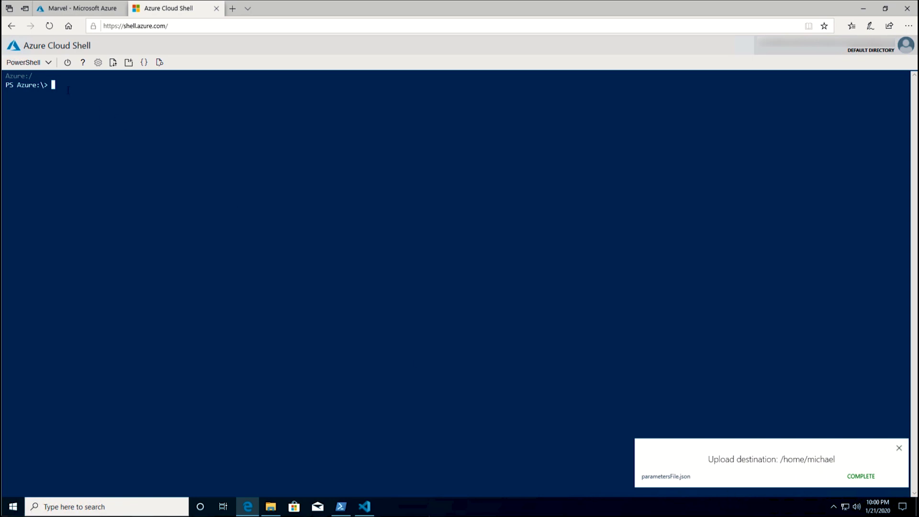
right_click(68, 89)
click(76, 102)
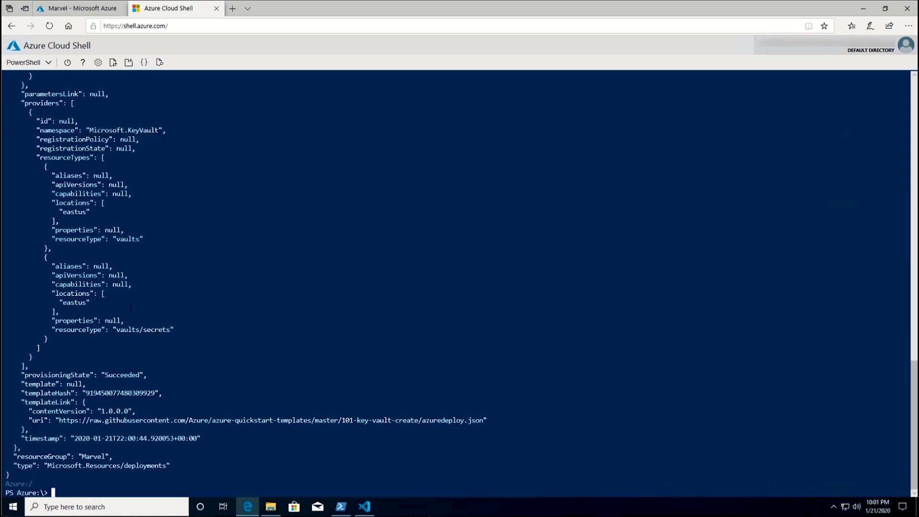
click(71, 10)
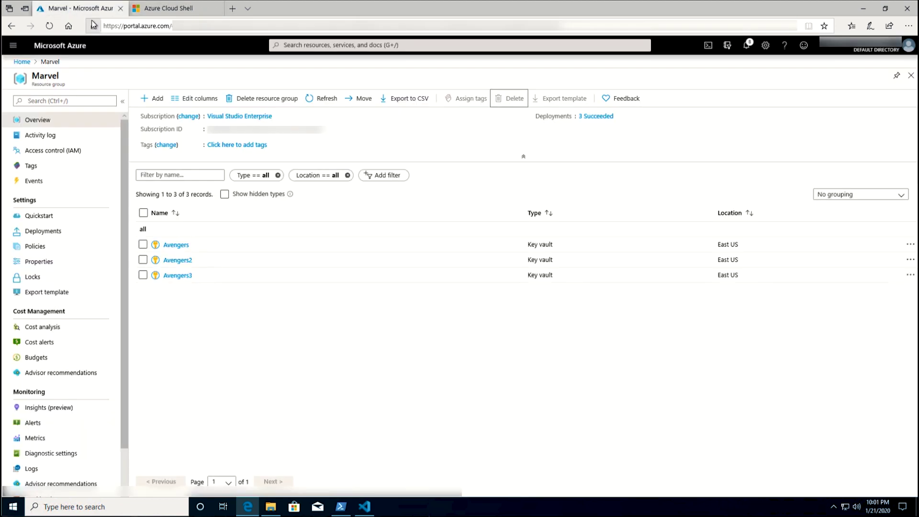
- Refresh Marvel, open the redeployed Avengers4 StrongestAvenger secret's current version, and show its Point Break value
click(327, 99)
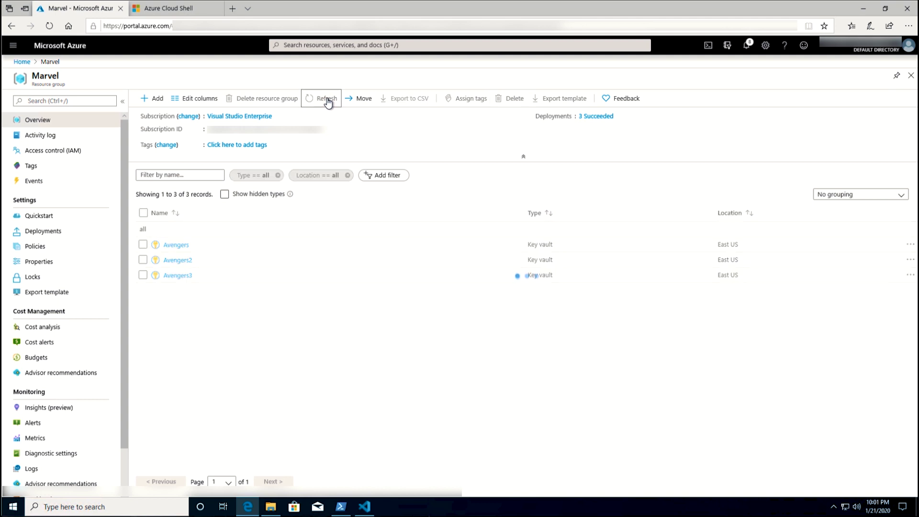
click(181, 278)
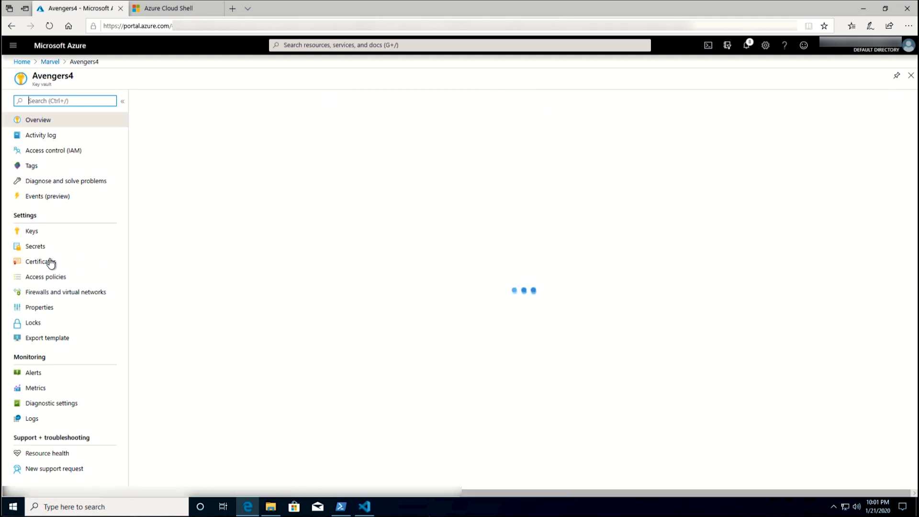
click(76, 246)
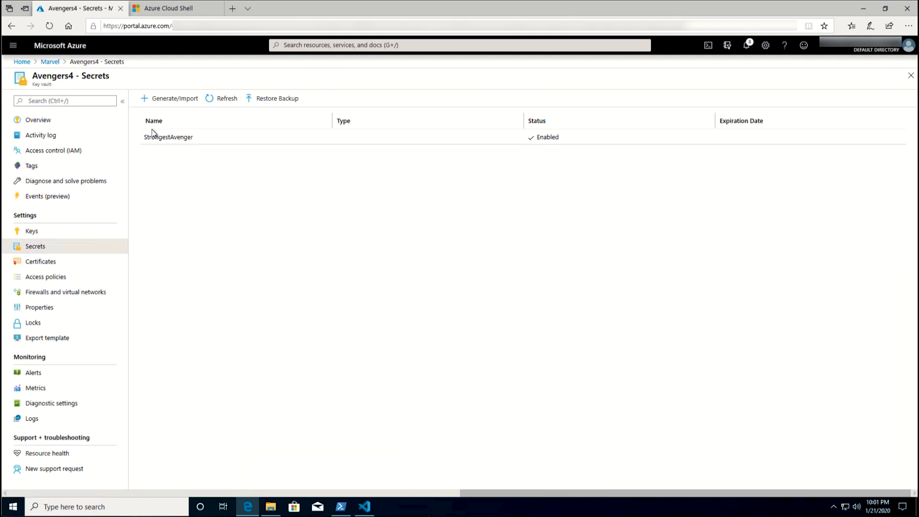
click(155, 136)
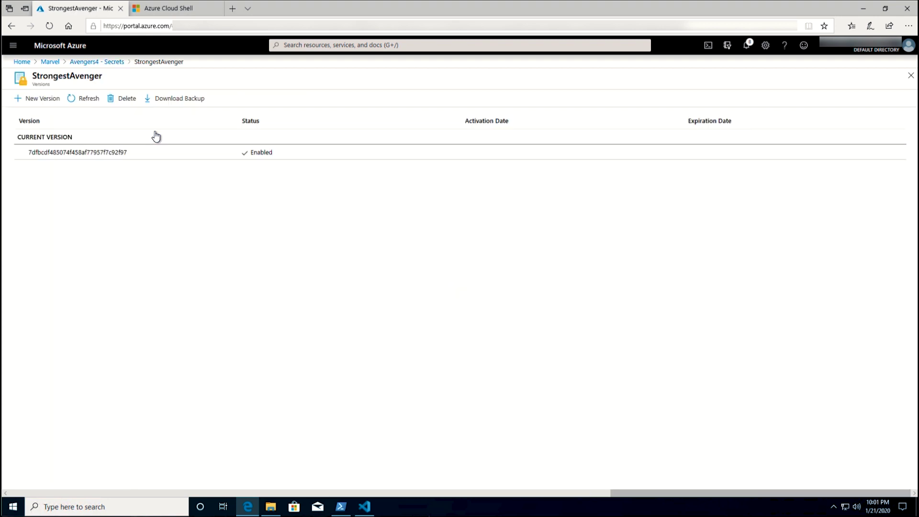
click(102, 156)
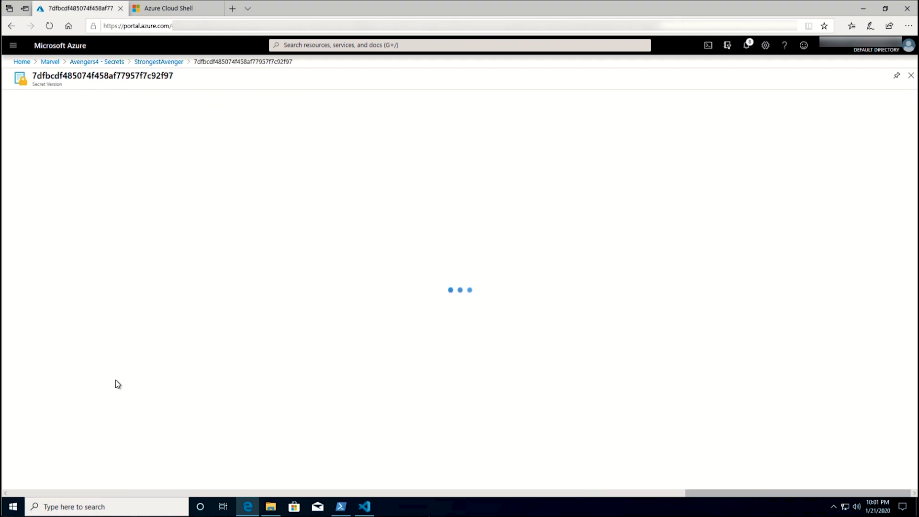
click(56, 345)
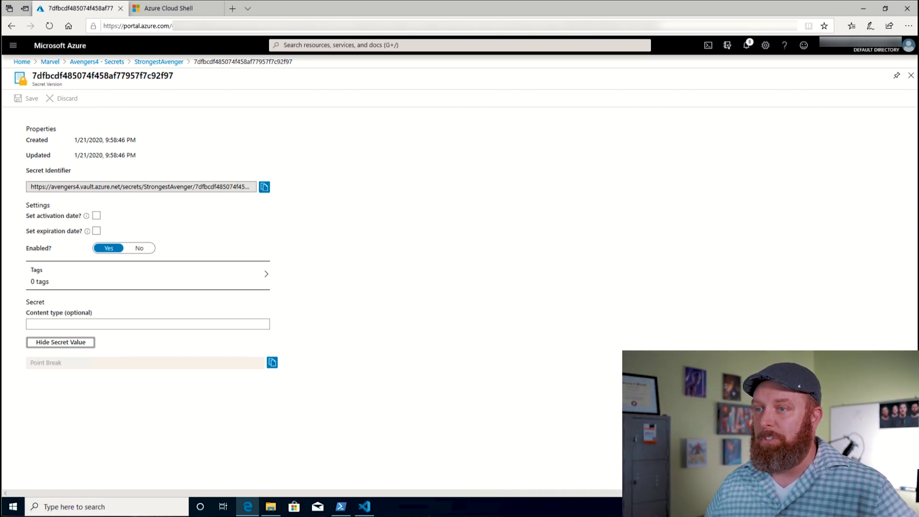
- Launch Visual Studio 2019 and start a new project from the Azure Functions template
click(14, 508)
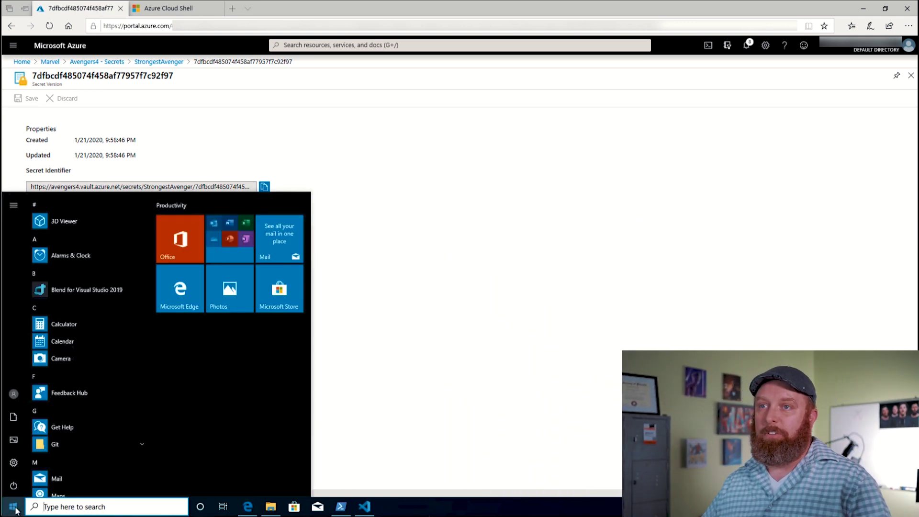
text(vi)
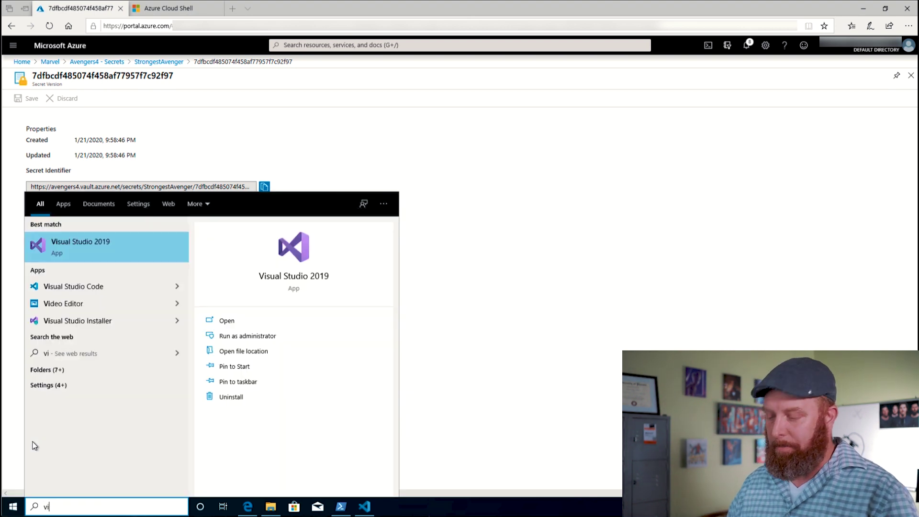
key(Return)
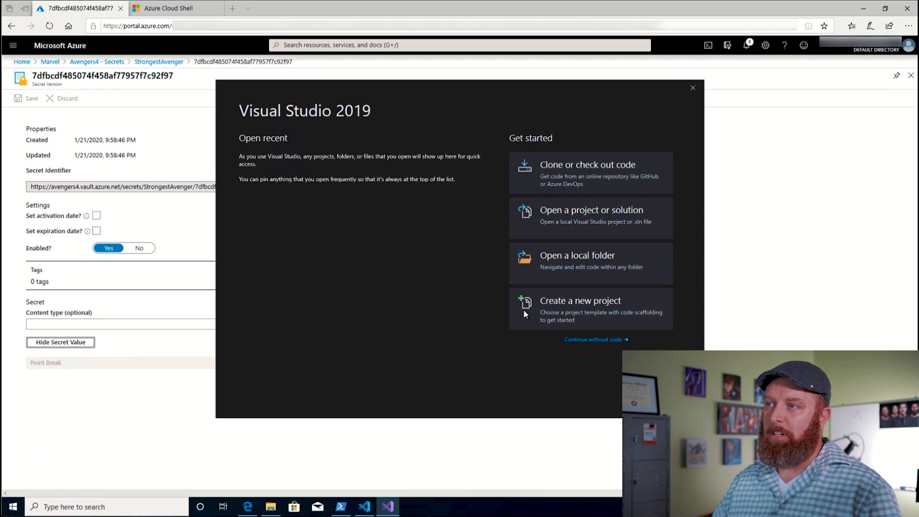
click(553, 300)
text(function)
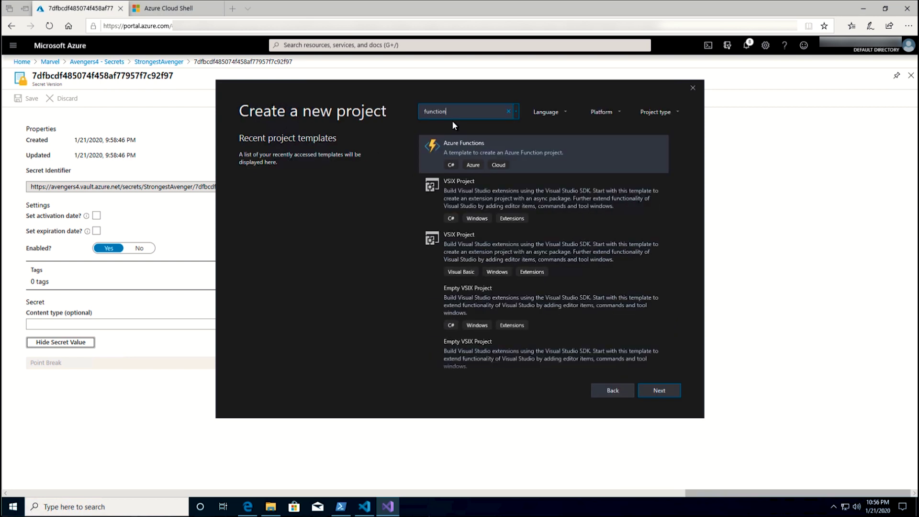
click(452, 147)
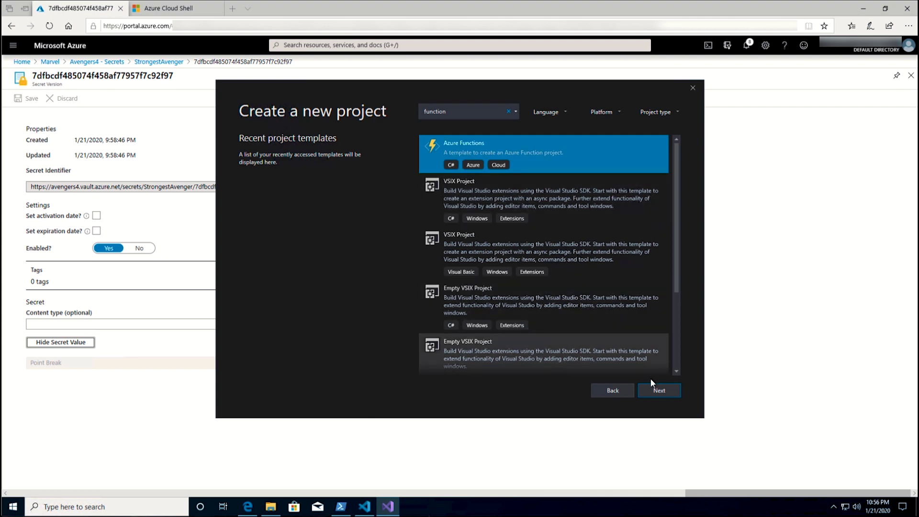
click(657, 392)
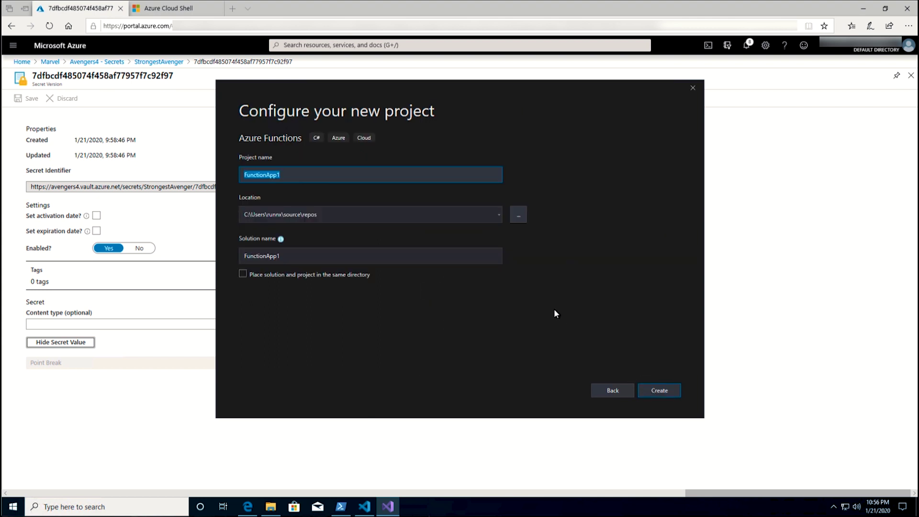
- Name the project rfwr-af and create it with an Http trigger and Anonymous access rights
text(rfwr-af)
click(666, 391)
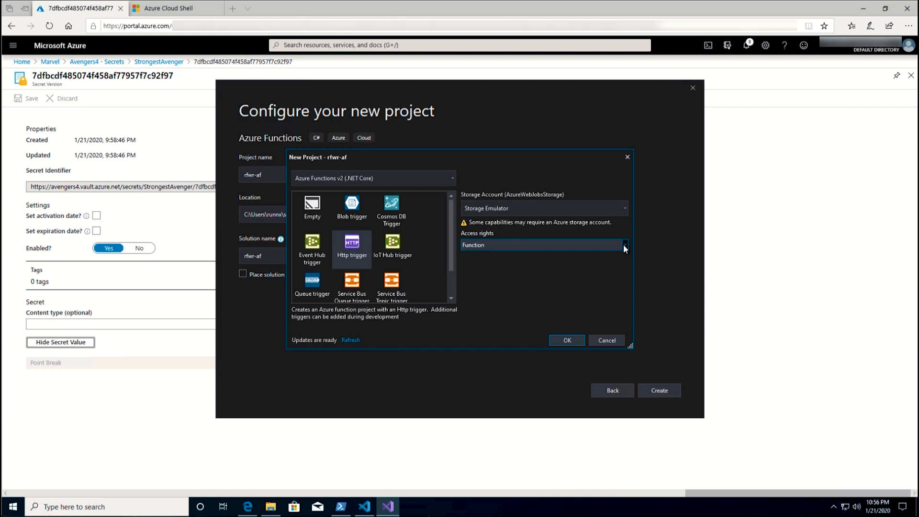
click(623, 245)
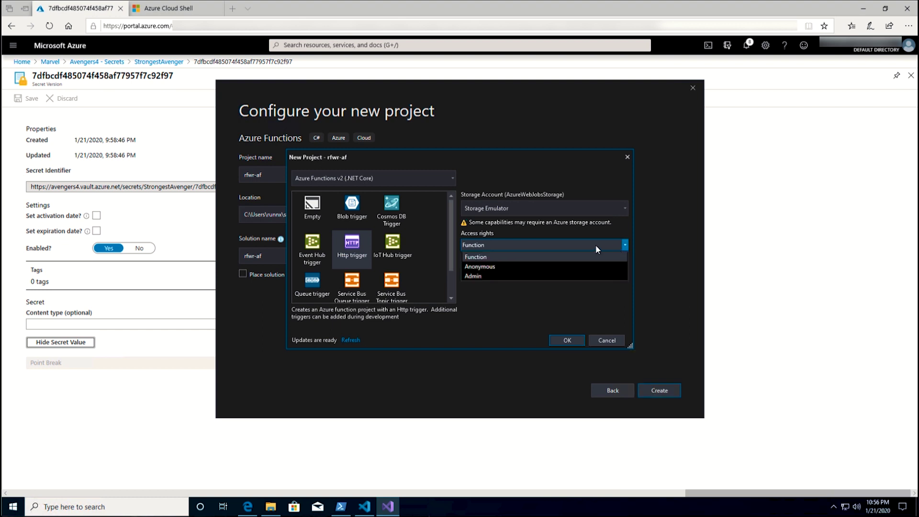
click(481, 267)
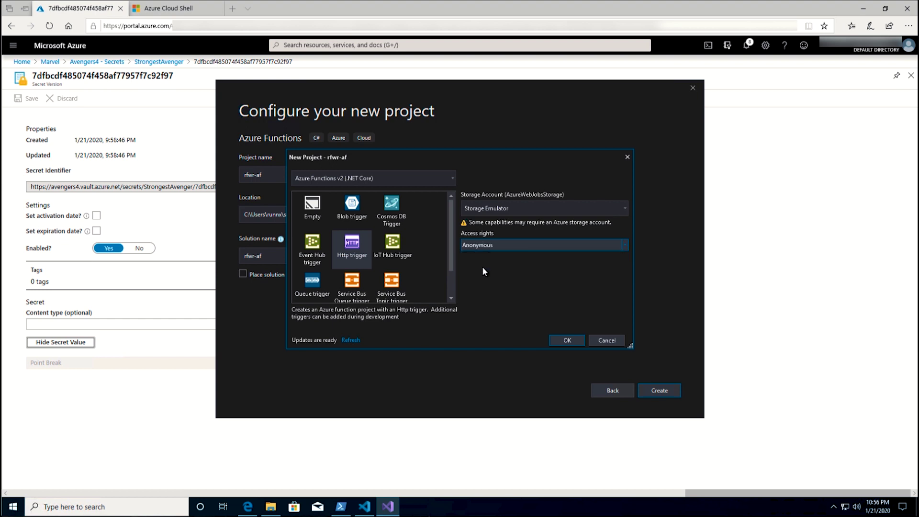
click(559, 339)
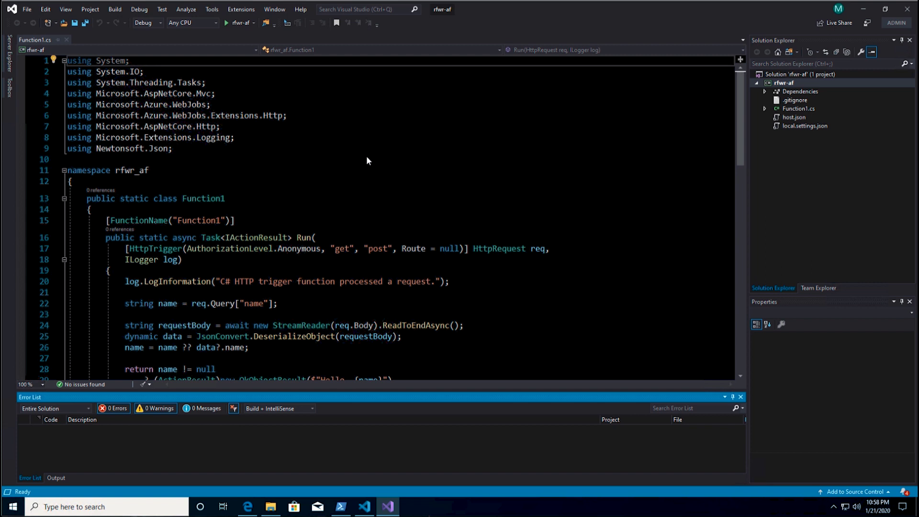
click(241, 25)
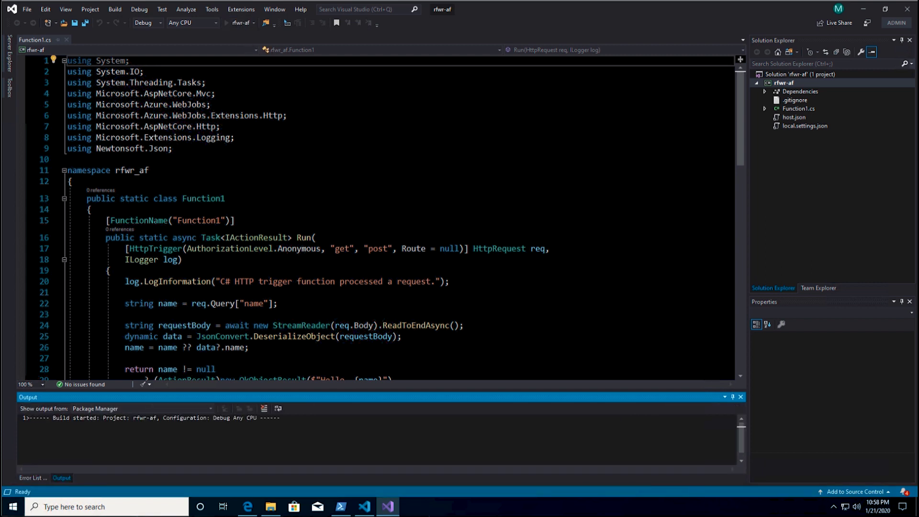
mouse_move(393, 510)
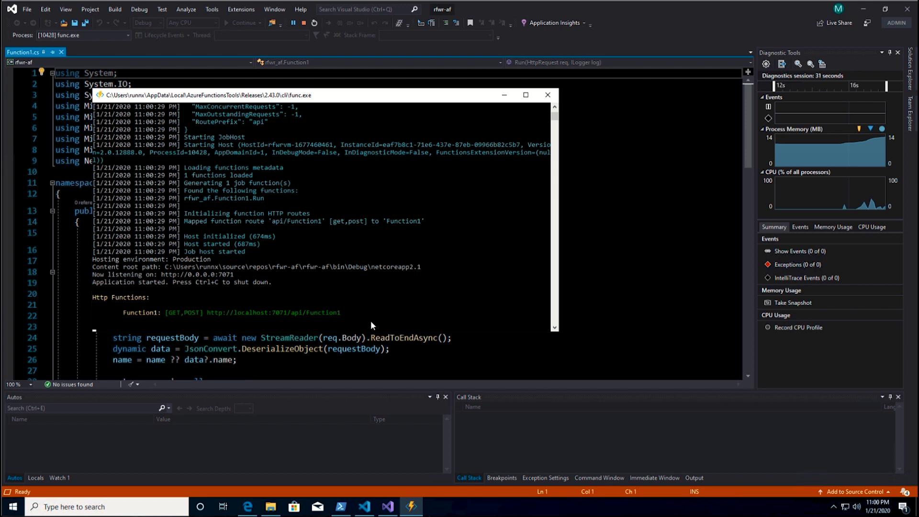
click(341, 307)
drag(342, 307, 209, 306)
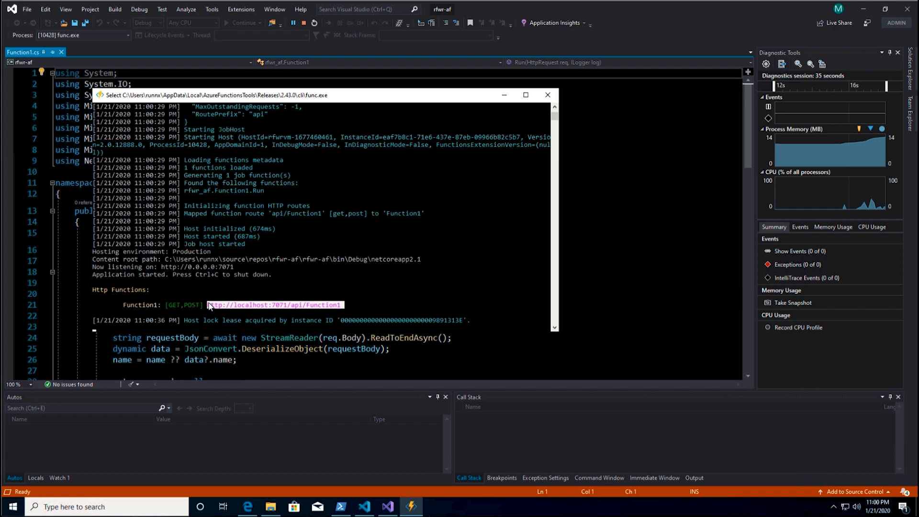
right_click(219, 321)
- In a new Edge tab, load the Function1 URL with a ?name= query parameter to get the Hello greeting
click(247, 506)
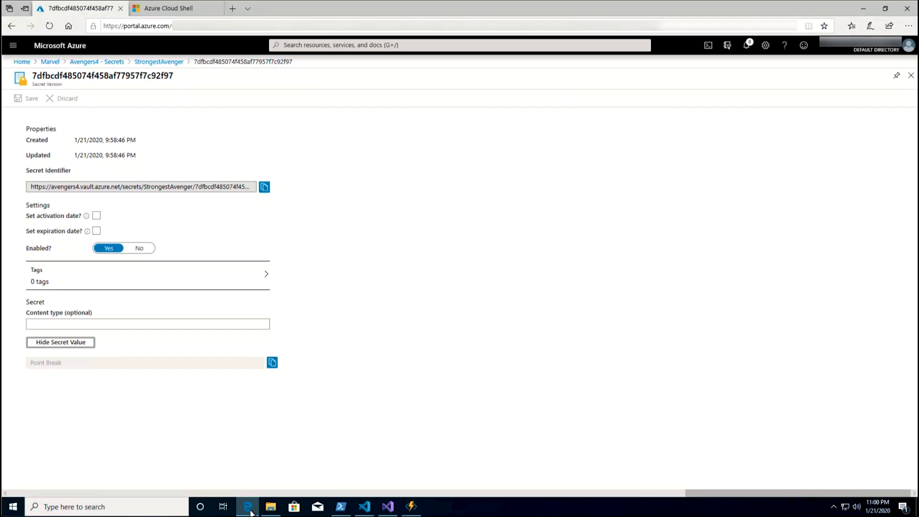
click(232, 8)
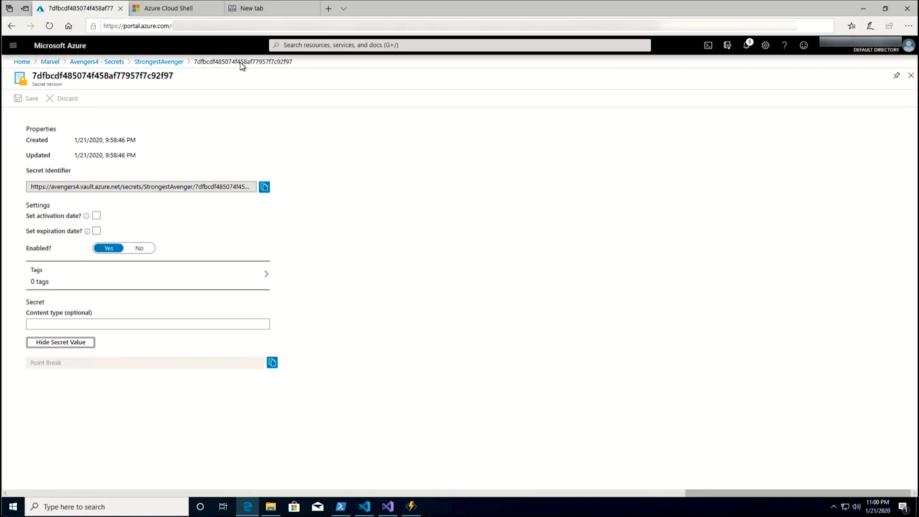
key(ctrl+v)
text(?)
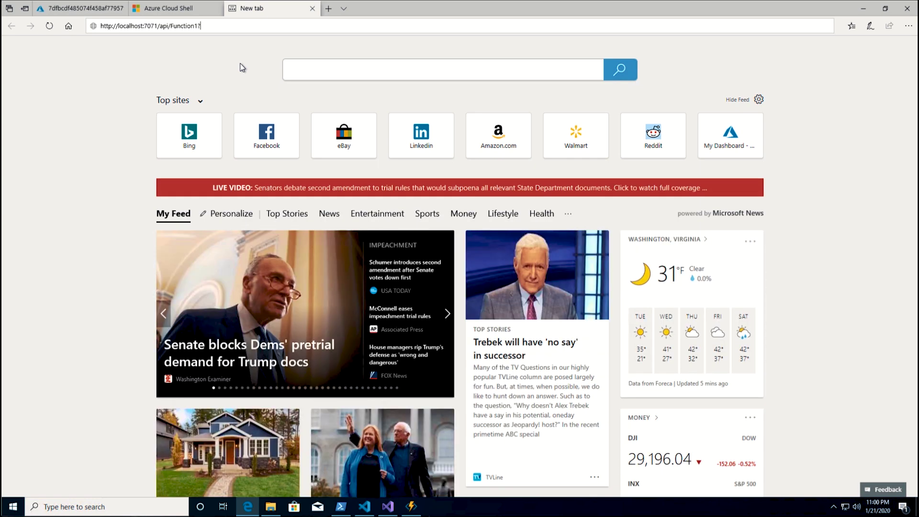
text(name)
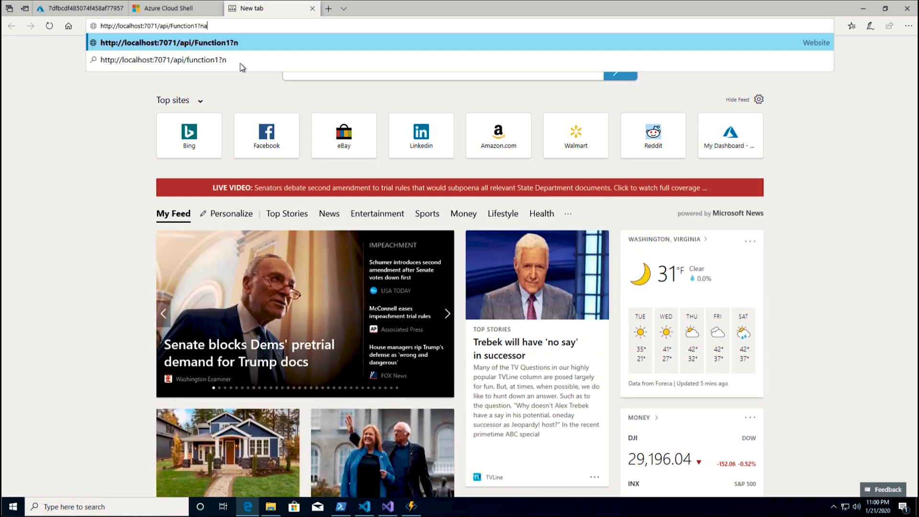
text(=RunnX)
key(Return)
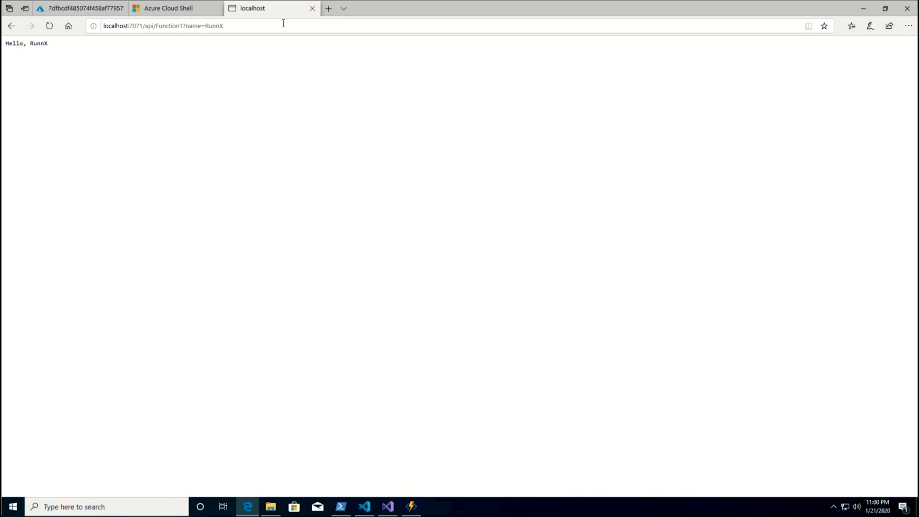
- Check the logged request in the func.exe console, then stop debugging in Visual Studio
click(411, 506)
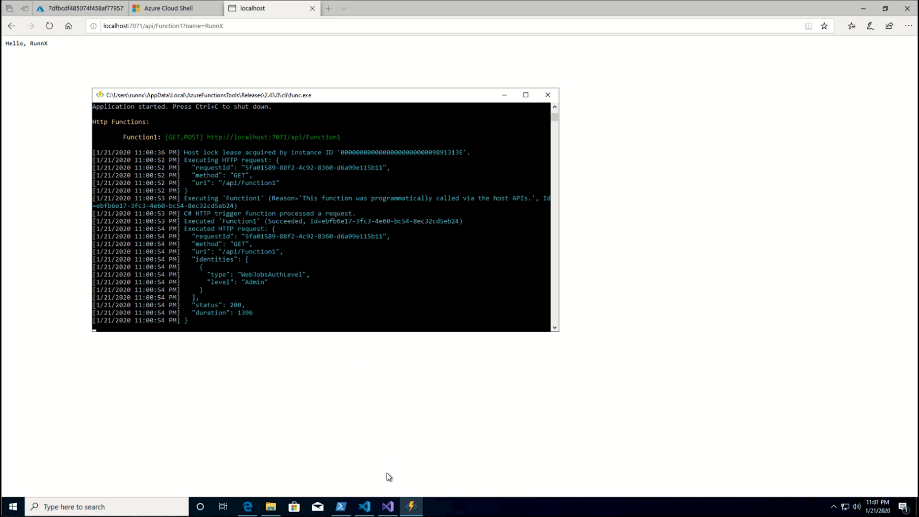
click(387, 506)
click(304, 22)
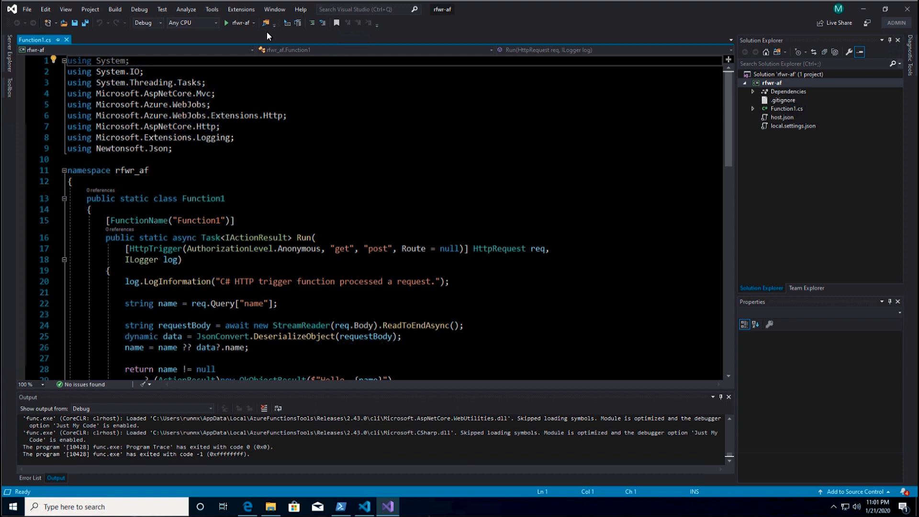
- Install the Microsoft.Azure.KeyVault package from the Package Manager Console
click(214, 10)
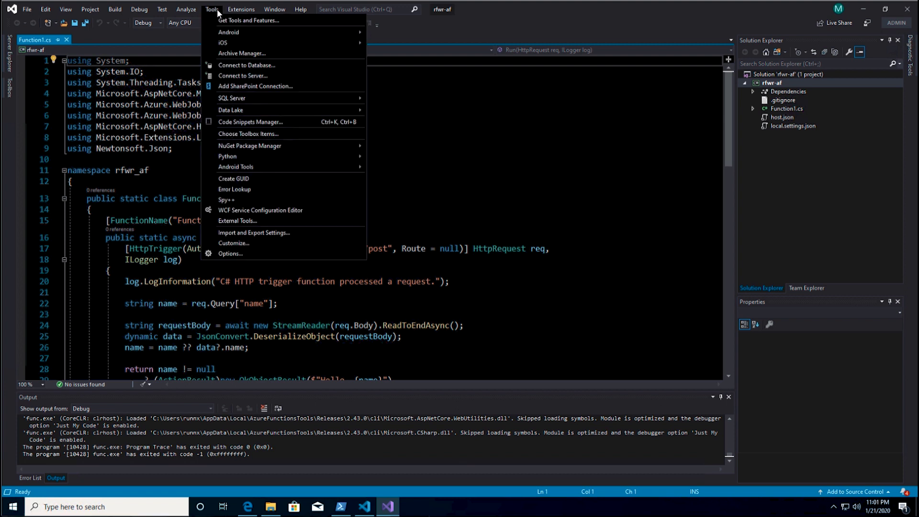
mouse_move(253, 148)
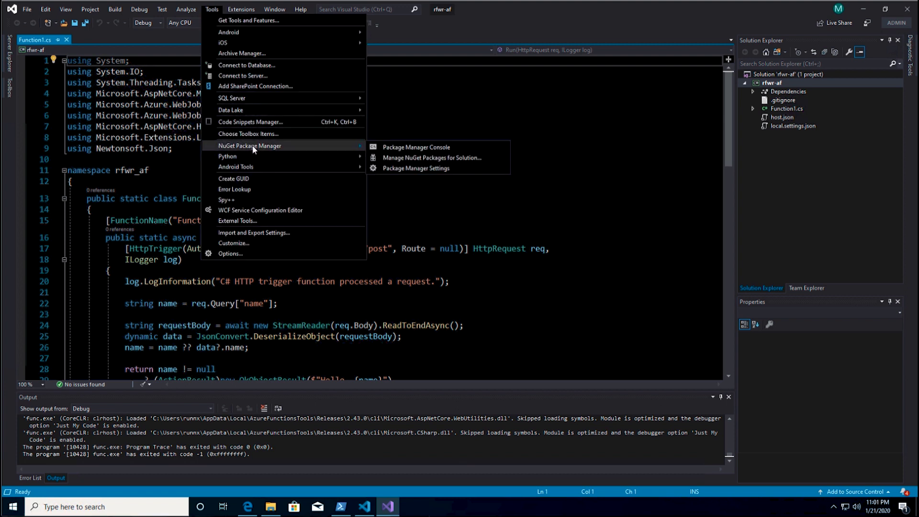
click(399, 147)
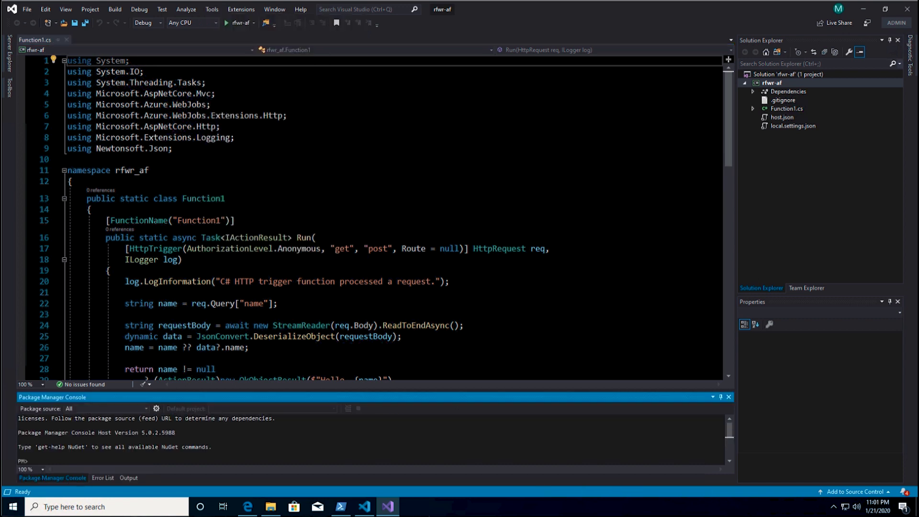
text(install-package Microsoft.Azure.KeyVault)
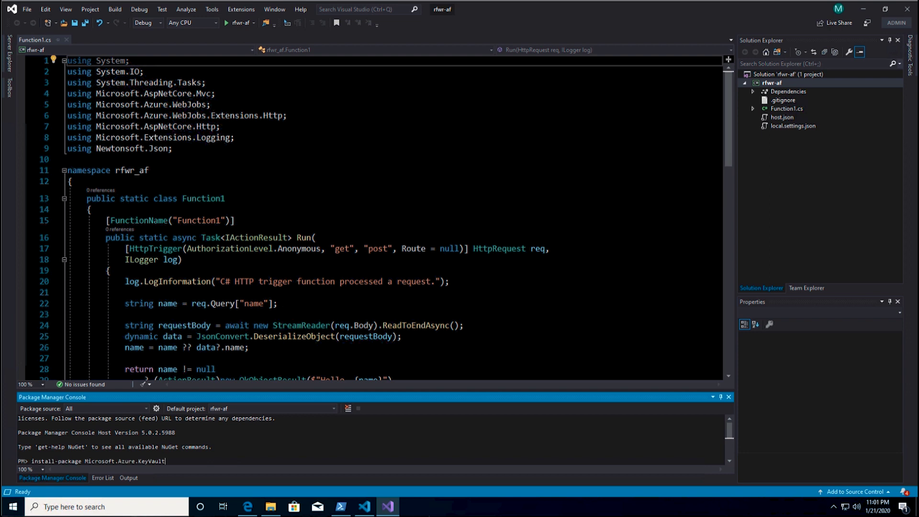
key(Return)
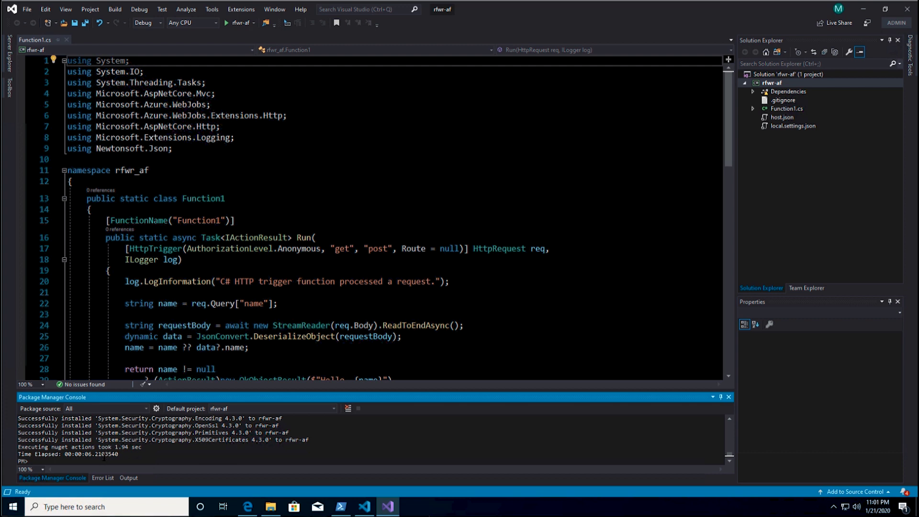
- Paste and run the install command for Microsoft.Azure.Services.AppAuthentication 1.3.1
right_click(103, 460)
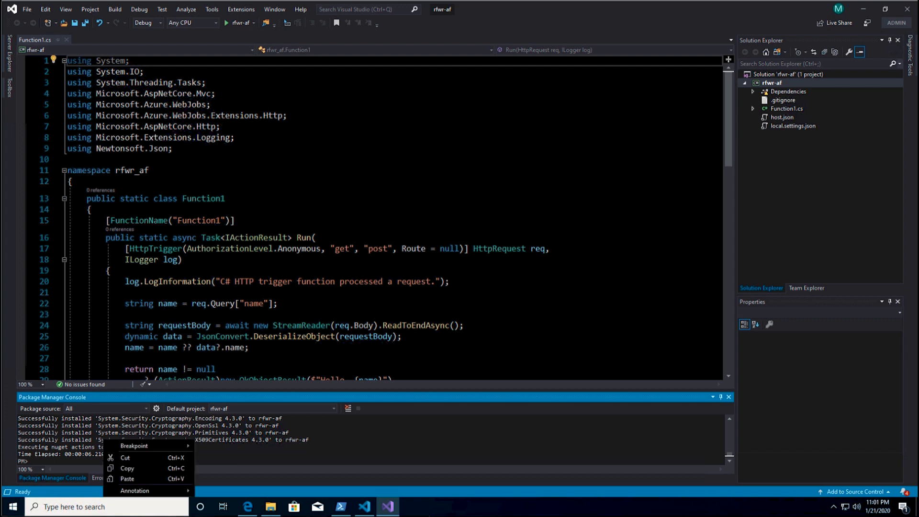
click(64, 465)
right_click(50, 461)
click(72, 479)
key(Return)
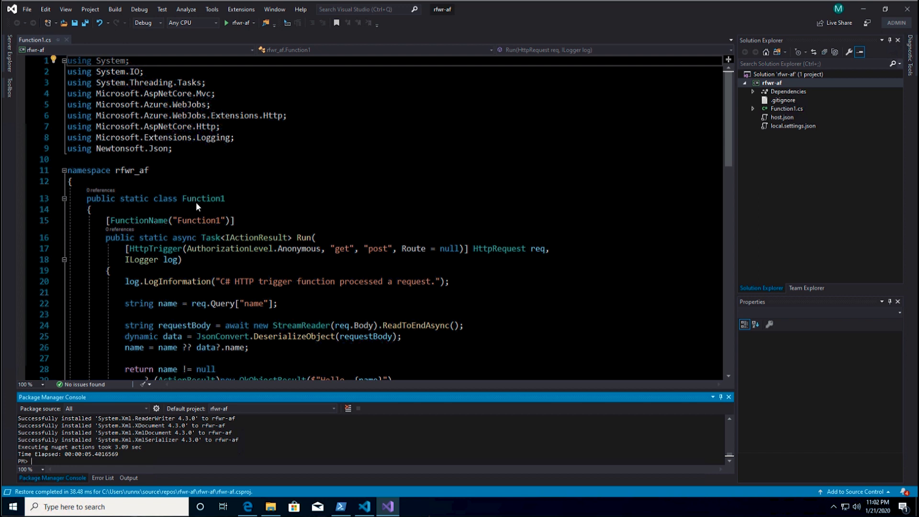
- Paste the four secret fields and the GetKeyVaultSecret helper into the Function1 class and review them
click(169, 213)
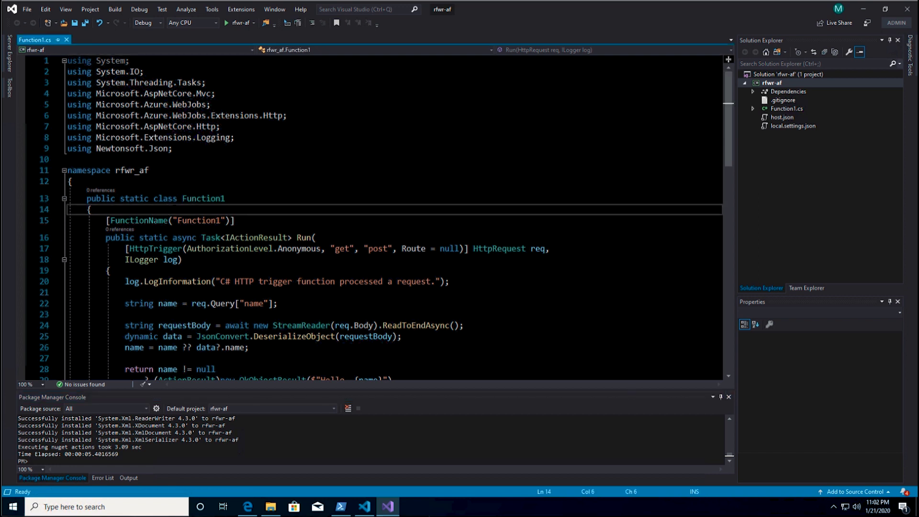
key(ctrl+v)
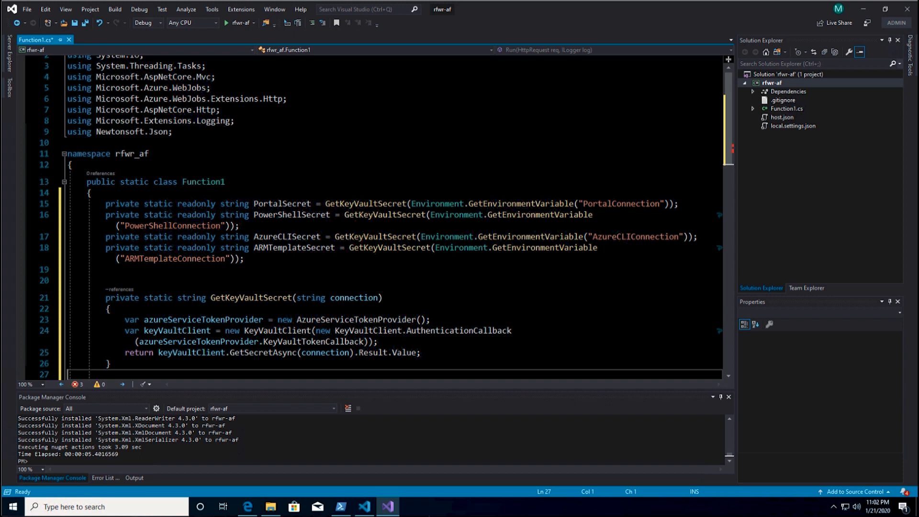
click(290, 205)
double_click(290, 205)
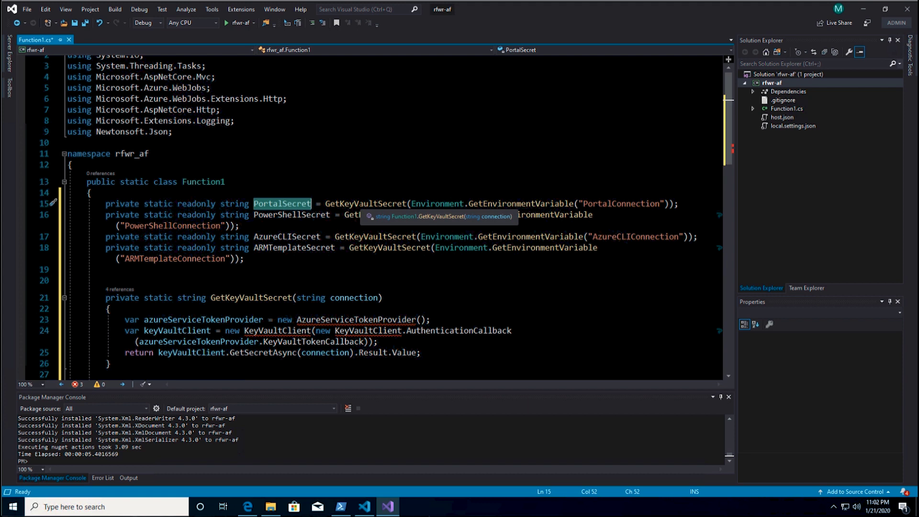
double_click(366, 204)
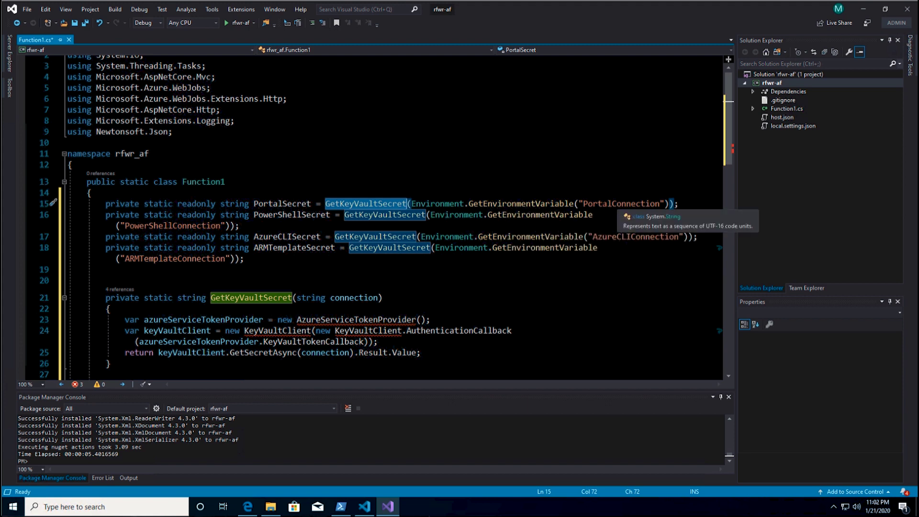
click(120, 225)
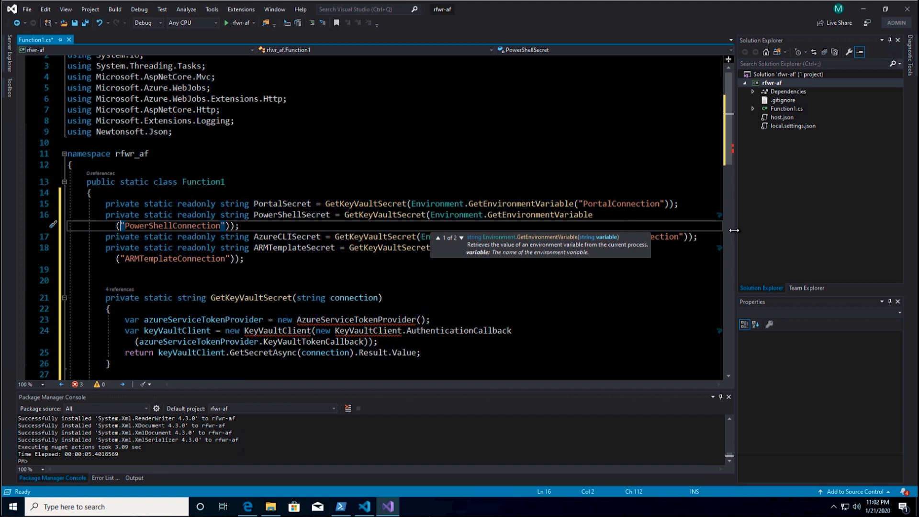
drag(747, 230, 783, 228)
click(225, 182)
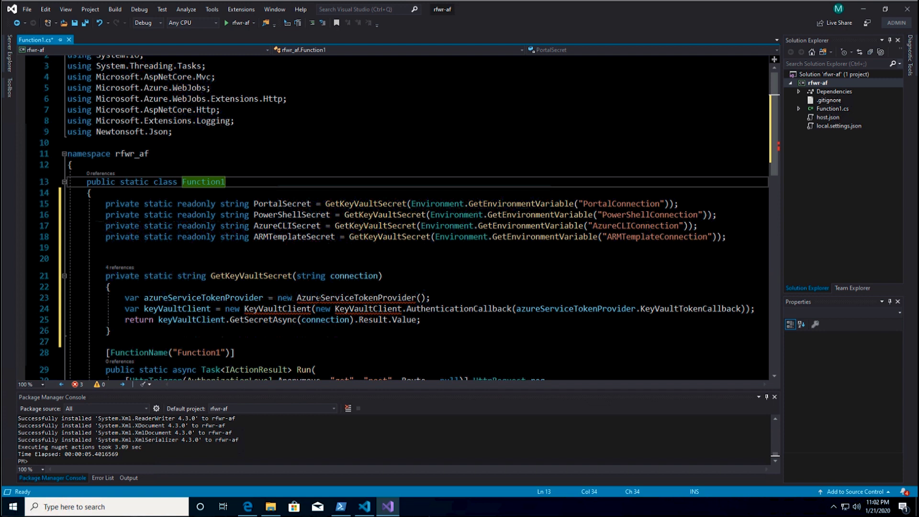
- Add using directives for Microsoft.Azure.Services.AppAuthentication and Microsoft.Azure.KeyVault via Quick Actions
mouse_move(321, 298)
click(316, 298)
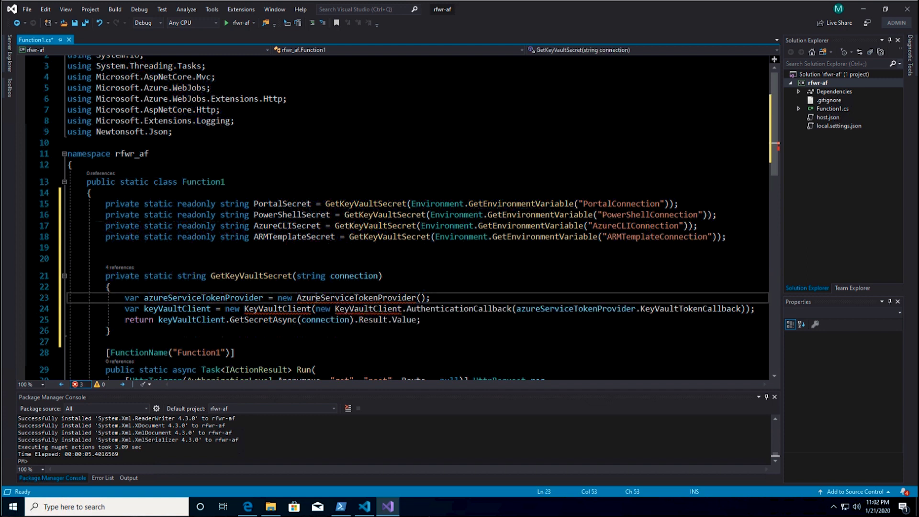
click(54, 297)
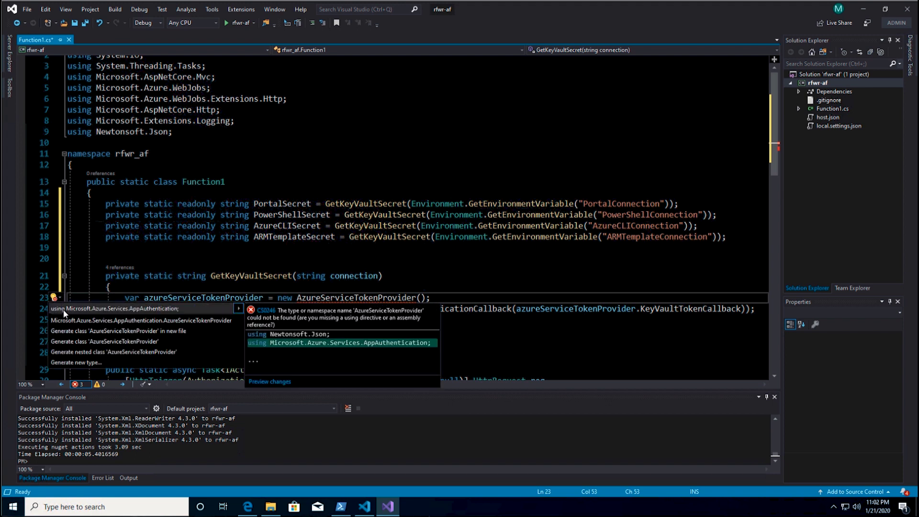
click(64, 309)
click(259, 320)
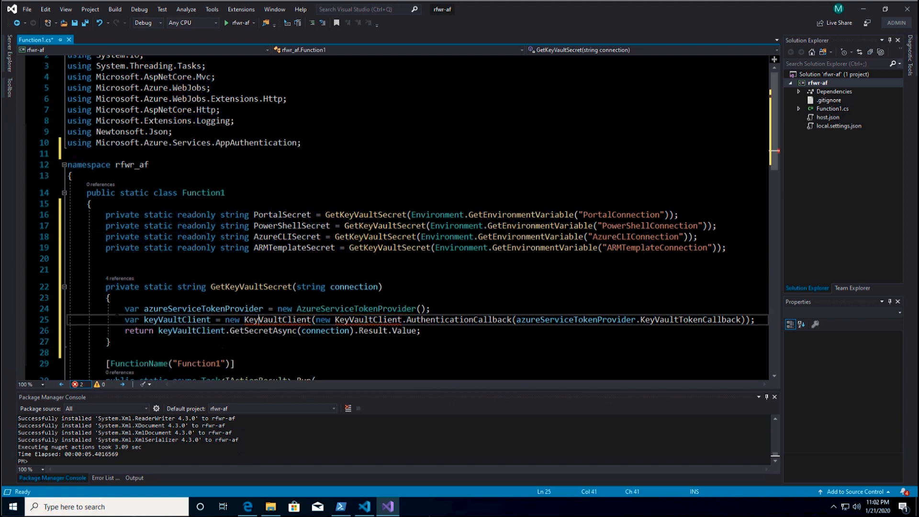
click(54, 319)
click(63, 330)
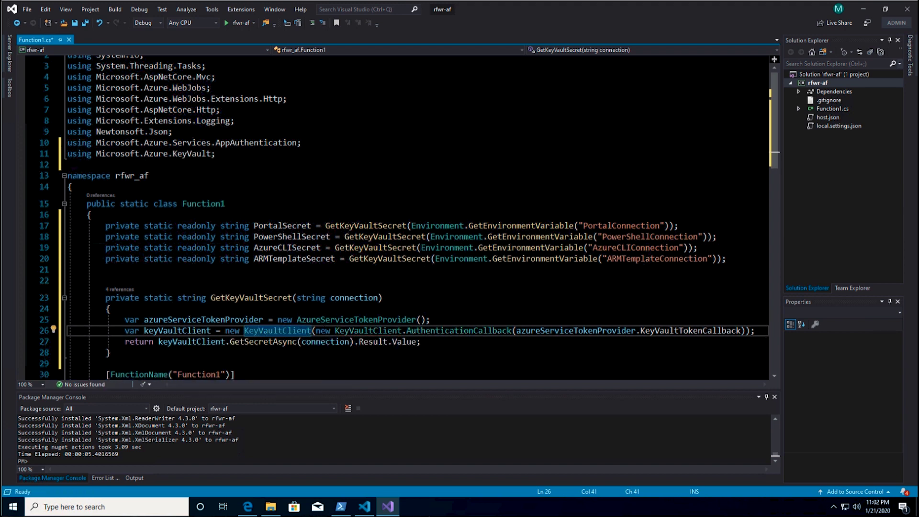
scroll(397, 218, down, 4)
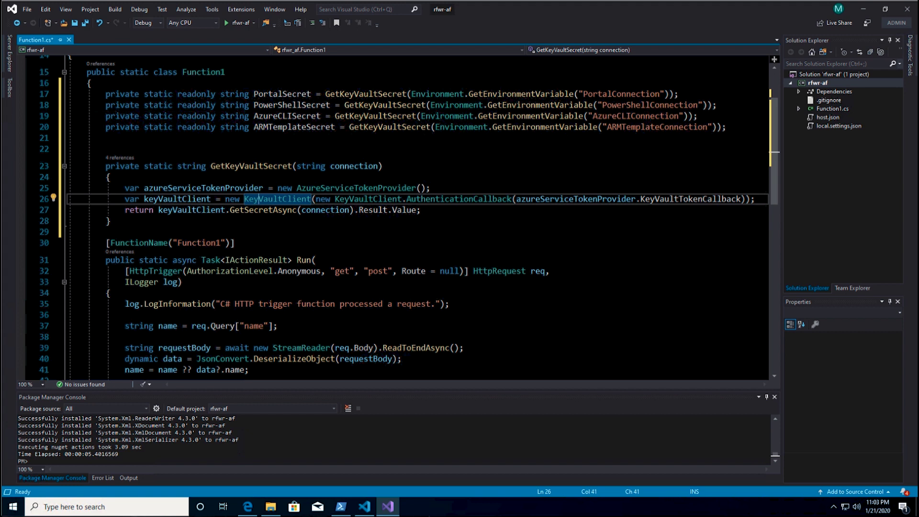
click(291, 331)
scroll(291, 330, down, 4)
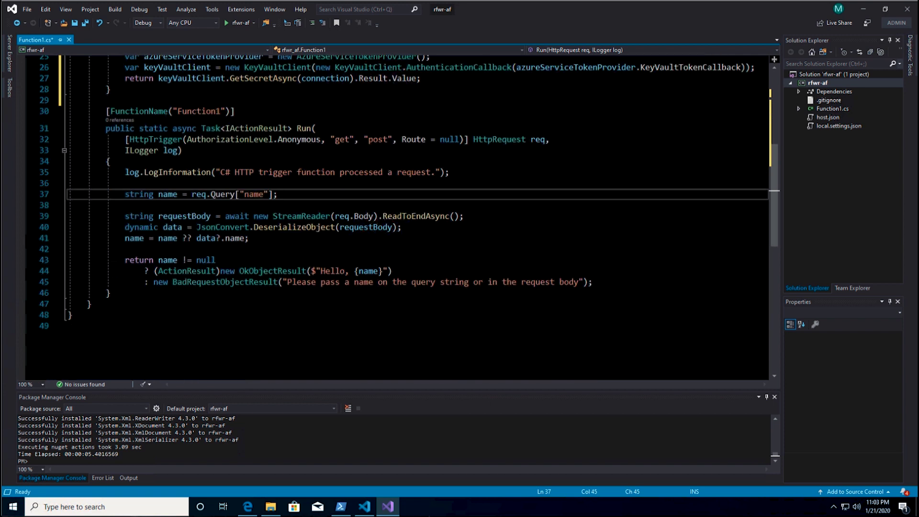
- Replace the rest of the Run body with the vaultSecrets/jsonResponse block, putting vaultSecrets on its own line
key(shift+Down)
key(shift+Down)
key(shift+Down)
key(shift+Down)
key(shift+Down)
key(shift+Down)
key(shift+Down)
key(shift+Down)
key(shift+End)
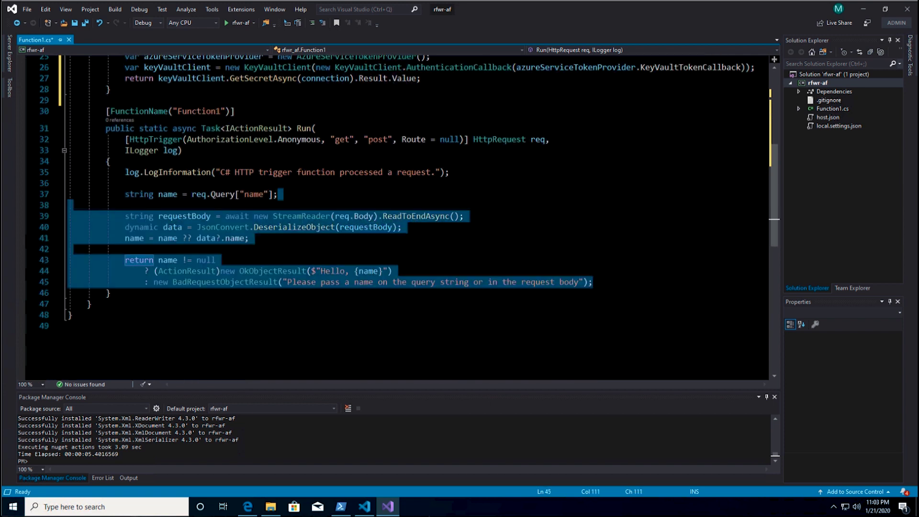
key(ctrl+v)
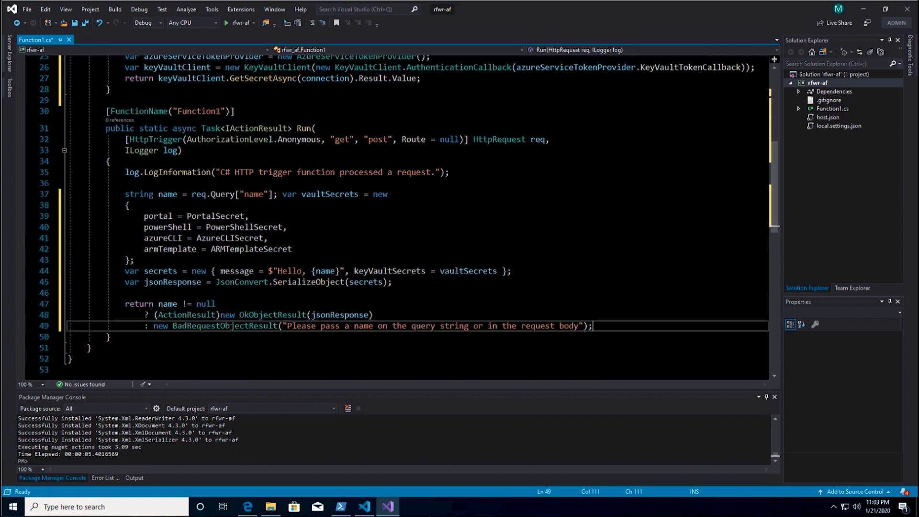
click(282, 194)
key(Return)
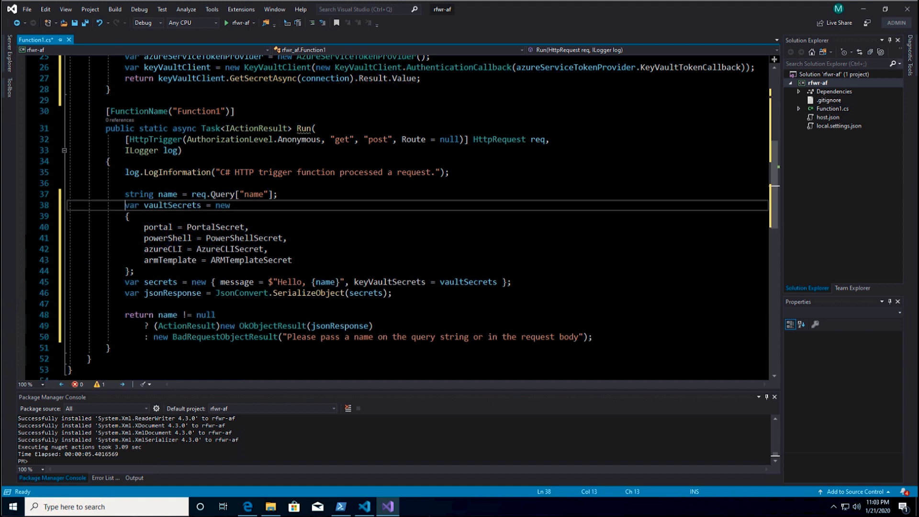
- Review the vaultSecrets properties (azureCLI, armTemplate), jsonResponse, and the OkObjectResult return
double_click(159, 204)
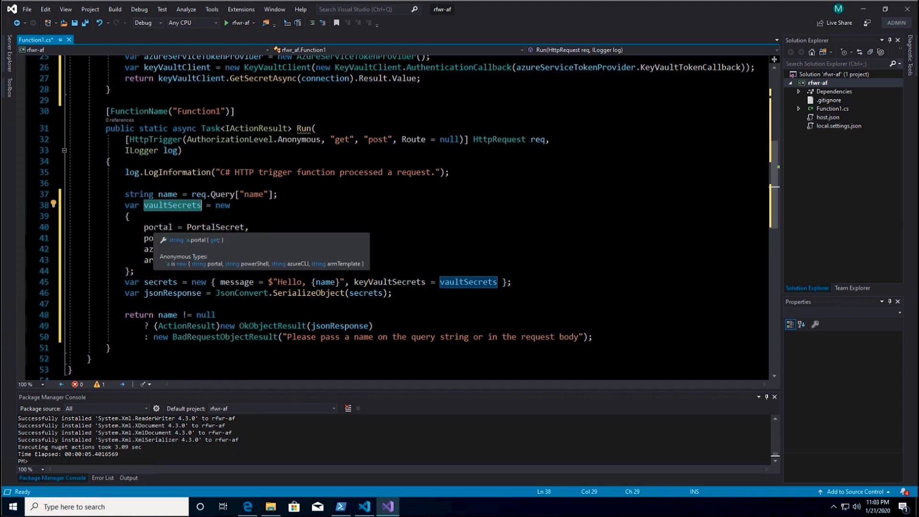
click(148, 249)
double_click(163, 249)
double_click(170, 260)
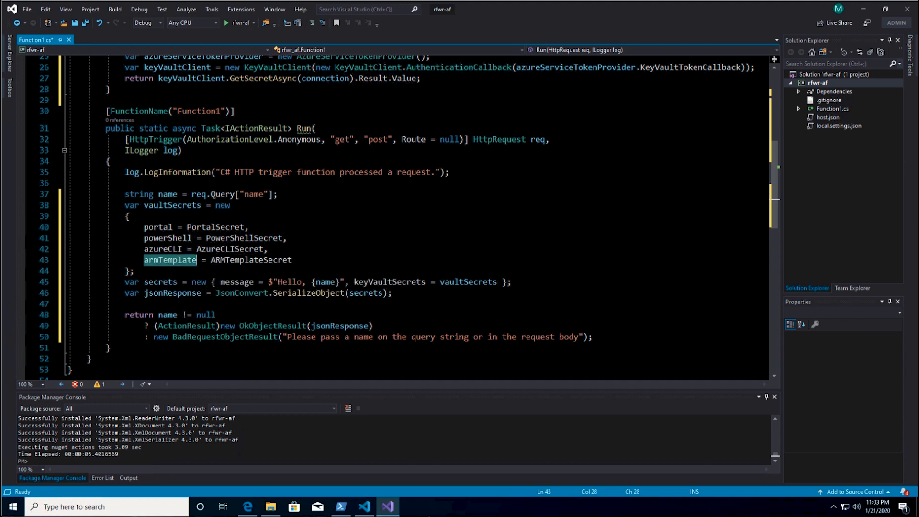
scroll(397, 215, up, 4)
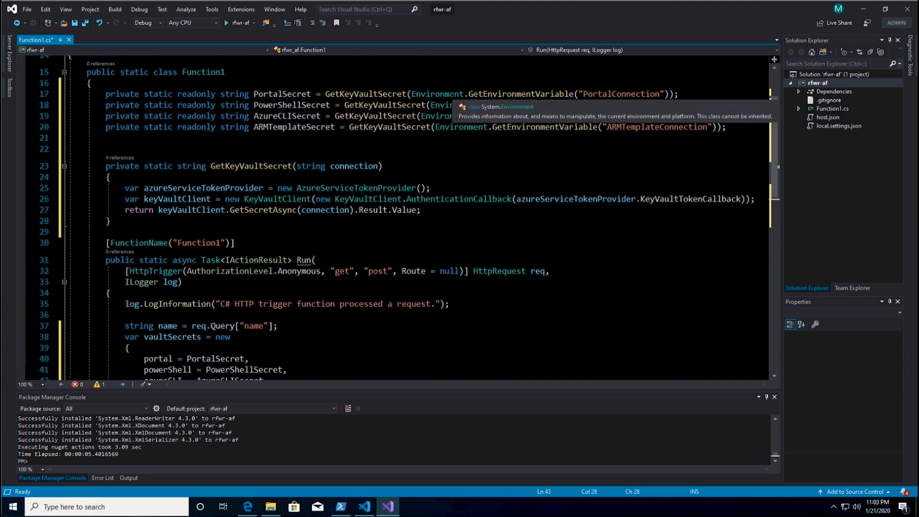
scroll(397, 215, down, 4)
scroll(163, 252, down, 1)
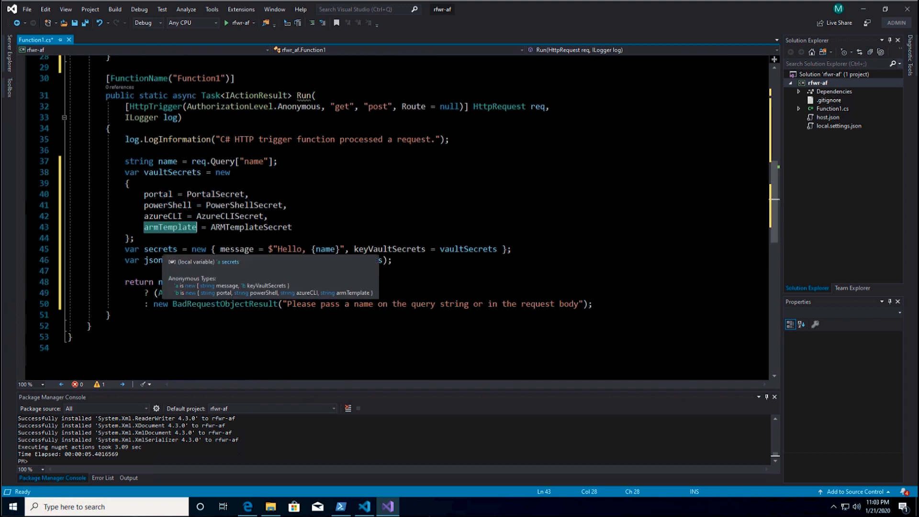
double_click(154, 249)
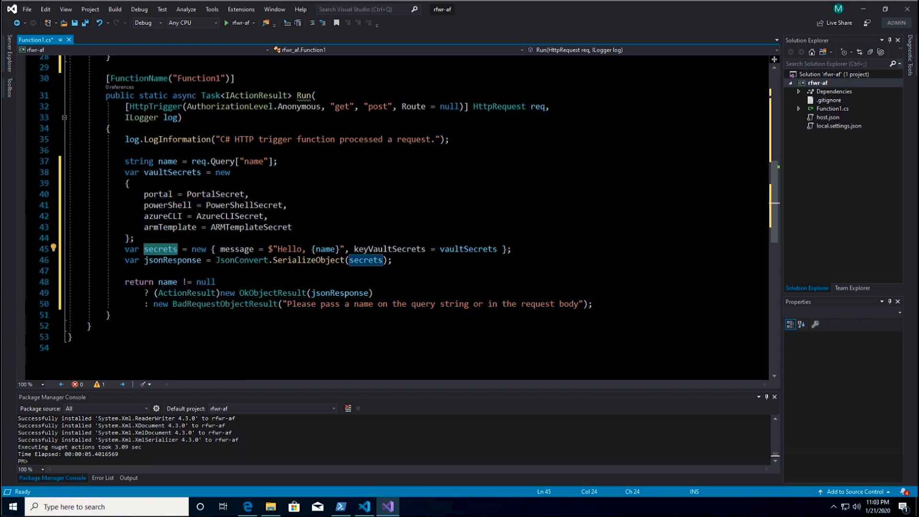
double_click(173, 260)
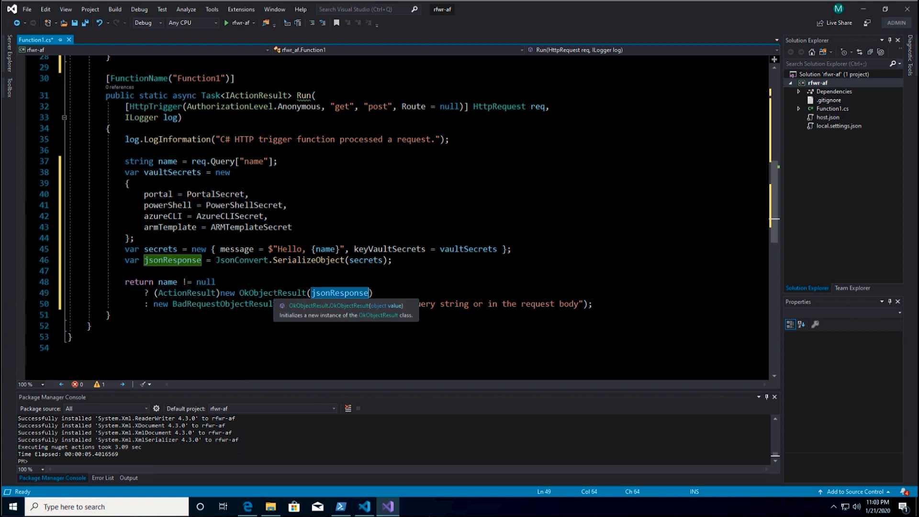
double_click(273, 293)
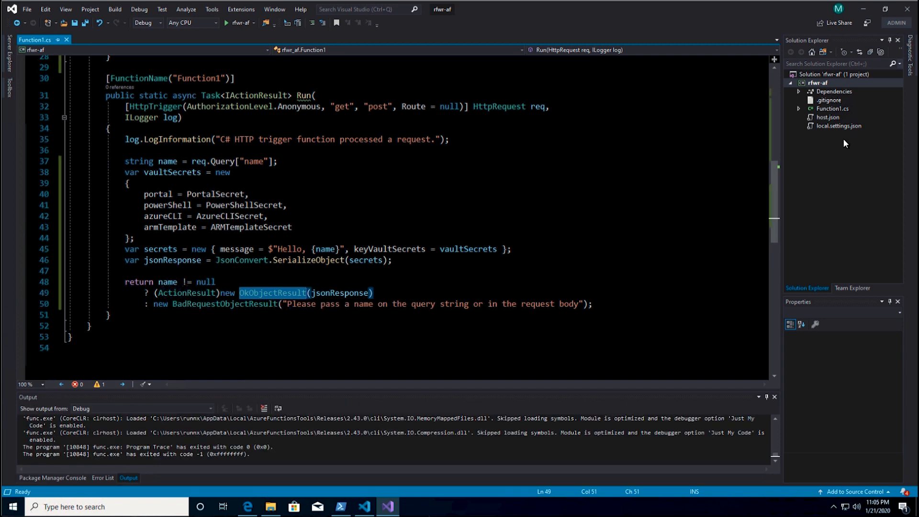
- Check local.settings.json against the GetEnvironmentVariable calls in Function1.cs
double_click(840, 125)
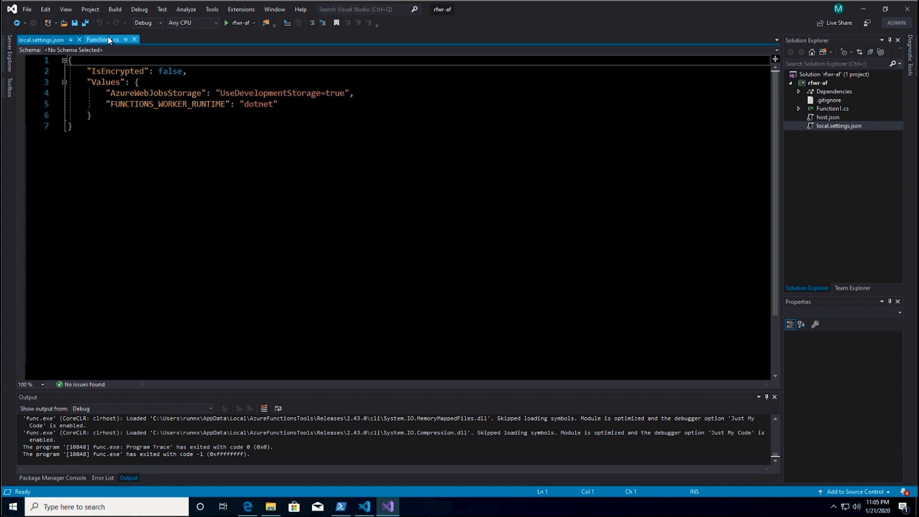
click(108, 39)
scroll(383, 216, up, 12)
double_click(522, 242)
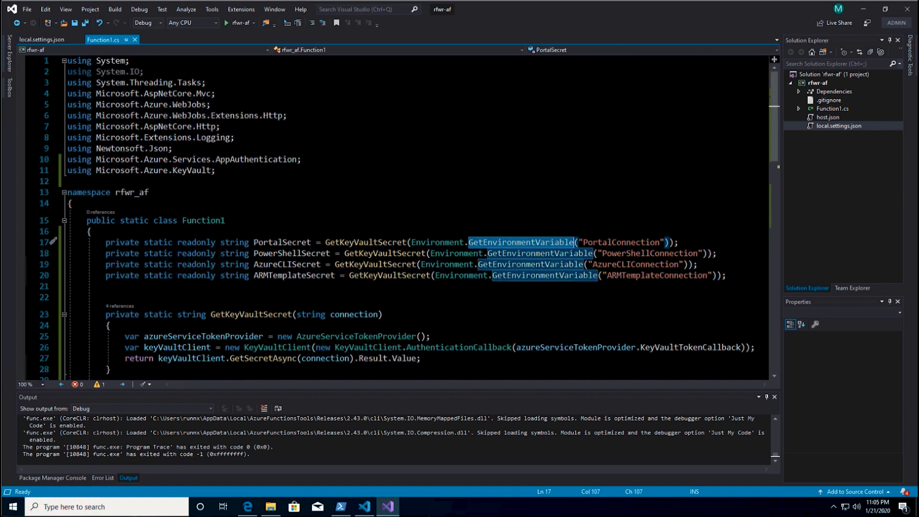
- Append the four key vault connection settings after the runtime line in local.settings.json
click(43, 40)
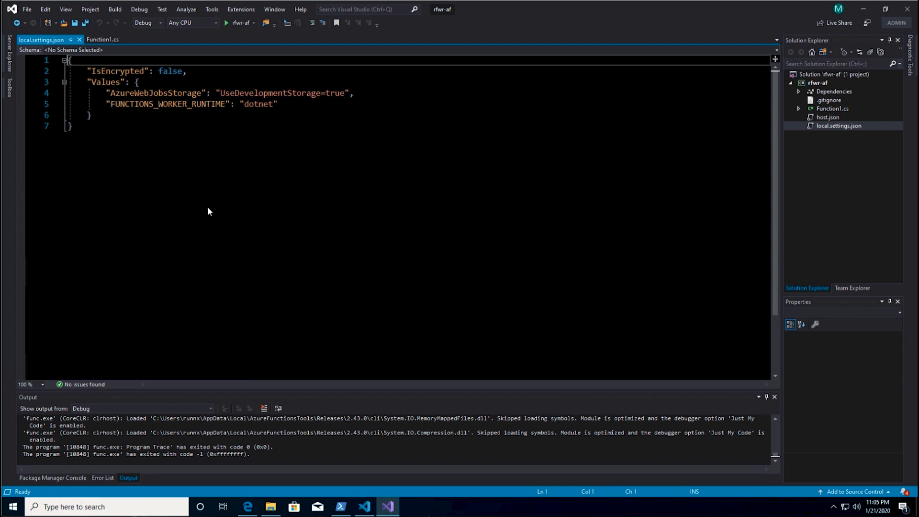
click(295, 108)
text(,)
text("PortalConnection": "https://avengers.vault.azure.net/secrets/StrongestAvenger", "PowerShellConnection": "https://avengers2.vault.azure.net/secrets/StrongestAvenger", "AzureCLIConnection": "https://avengers3.vault.azure.net/secrets/StrongestAvenger", "ARMTemplateConnection": "https://avengers4.vault.azure.net/secrets/StrongestAvenger")
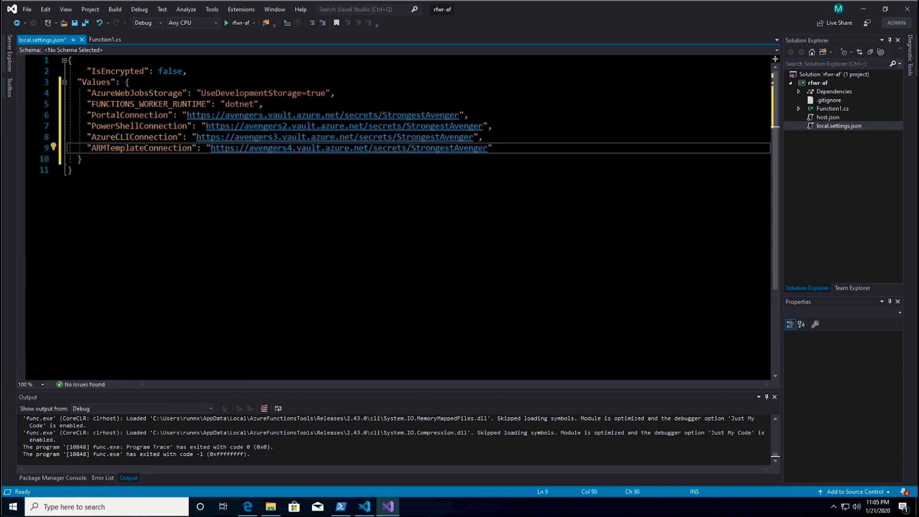
- Review the PortalConnection, PowerShellConnection, AzureCLIConnection and ARMTemplateConnection setting names
double_click(129, 115)
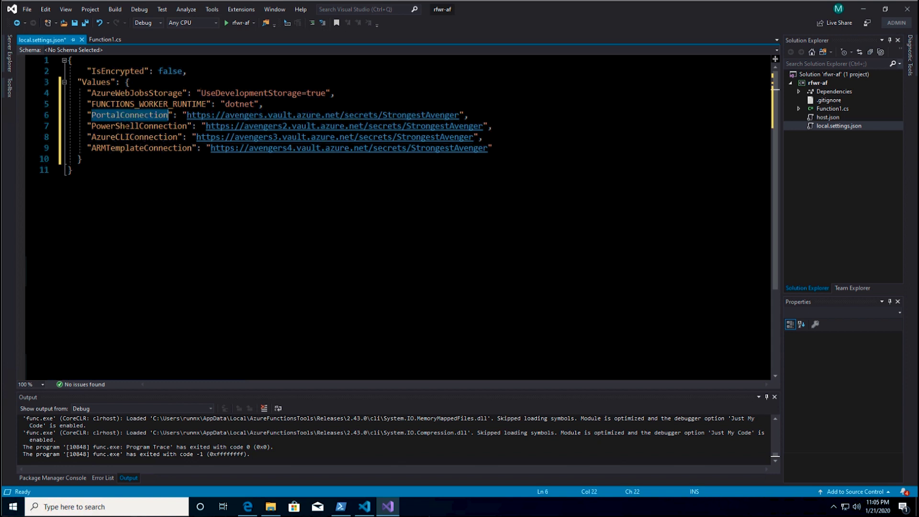
double_click(139, 126)
double_click(134, 137)
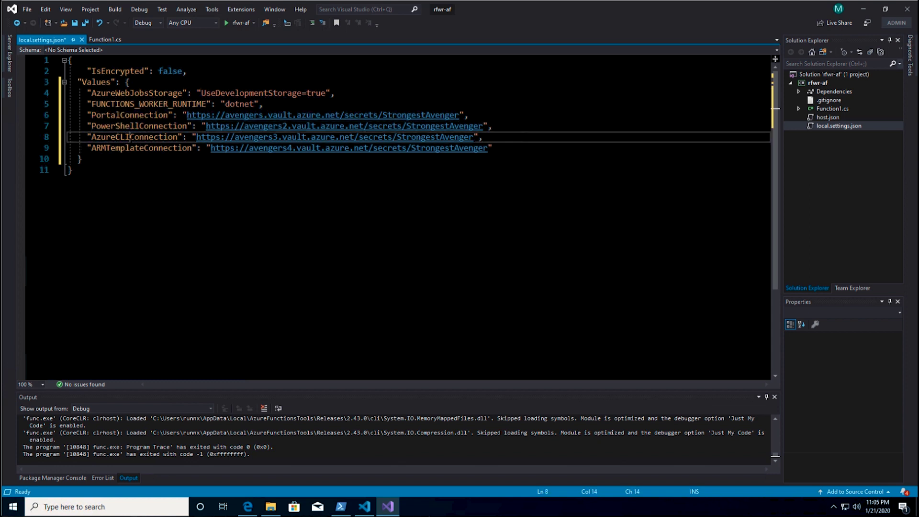
double_click(141, 148)
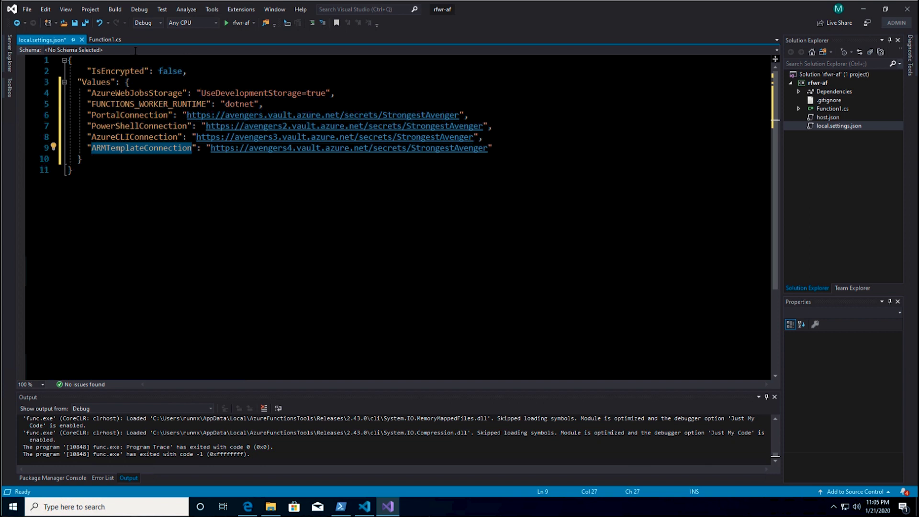
click(105, 39)
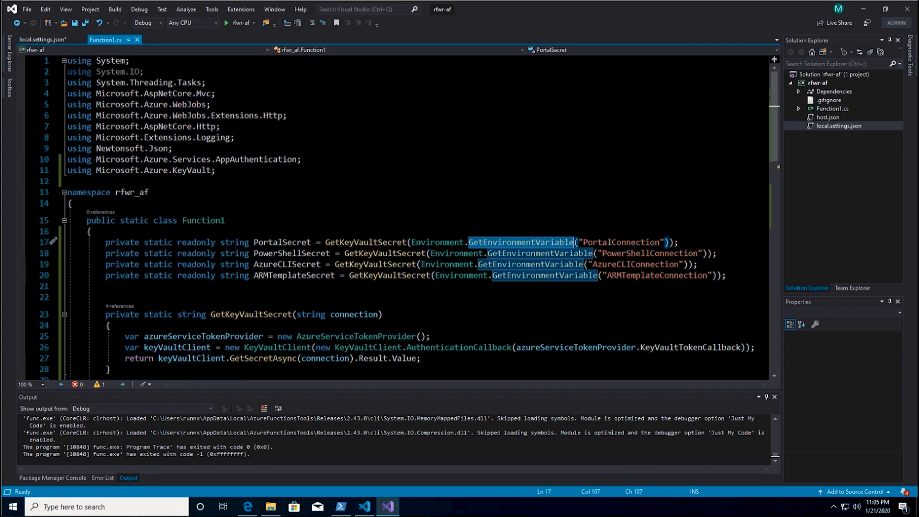
- Start the function app locally and reload the localhost Function1 page in Edge
scroll(560, 244, down, 2)
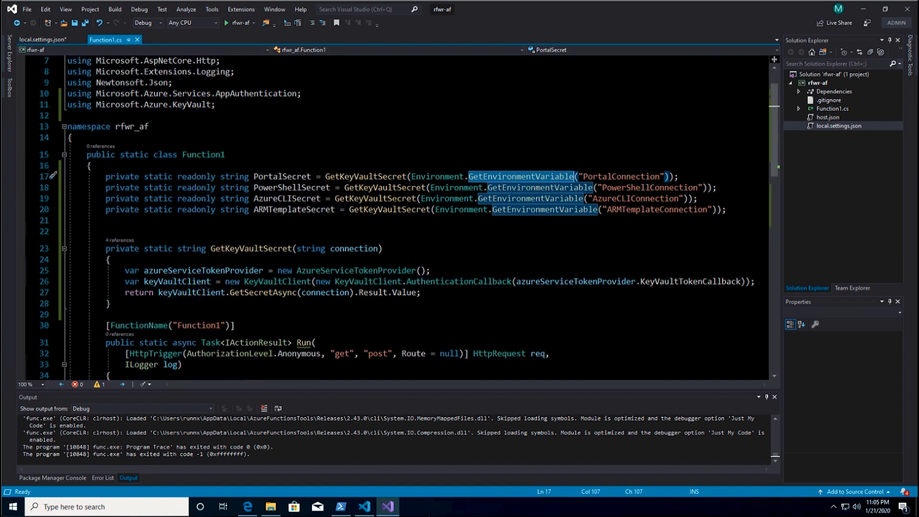
click(239, 22)
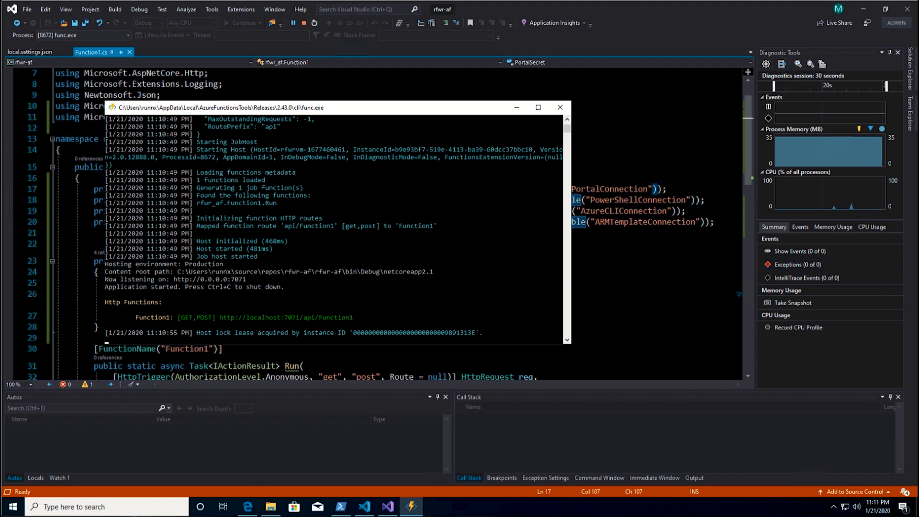
click(247, 507)
click(209, 28)
key(Return)
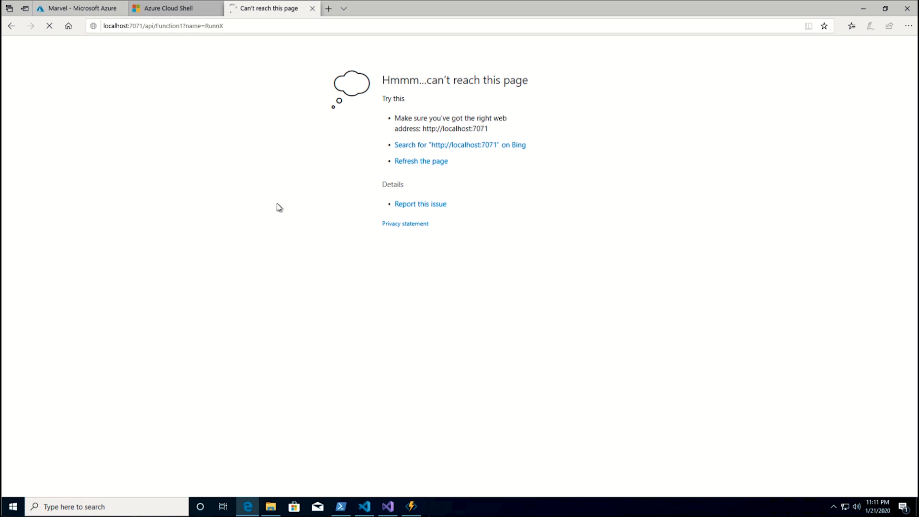
- Check the JSON greeting and the functions host console, then return to Visual Studio
drag(17, 43, 89, 42)
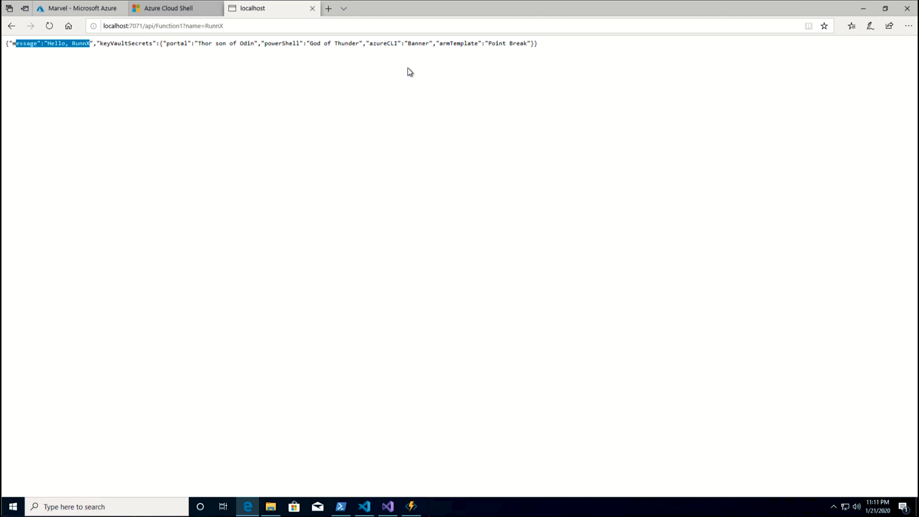
click(412, 505)
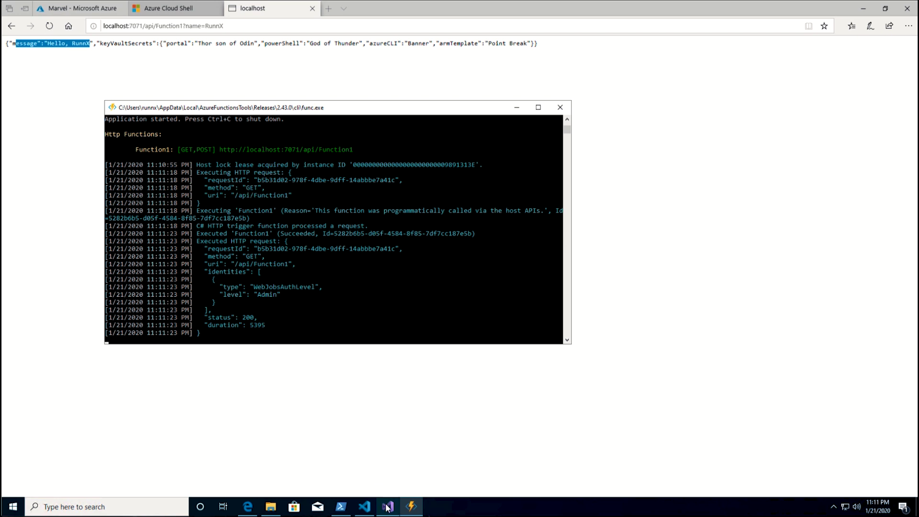
mouse_move(387, 506)
click(376, 443)
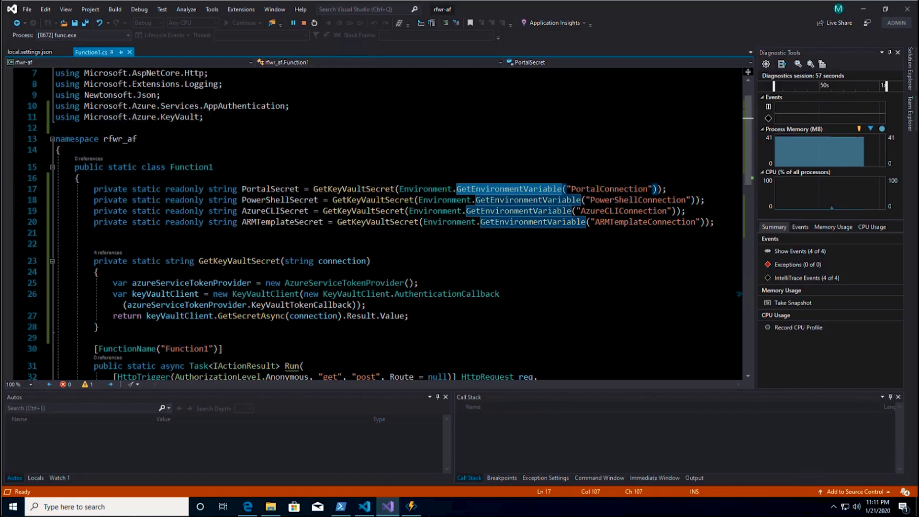
mouse_move(337, 307)
drag(204, 117, 55, 106)
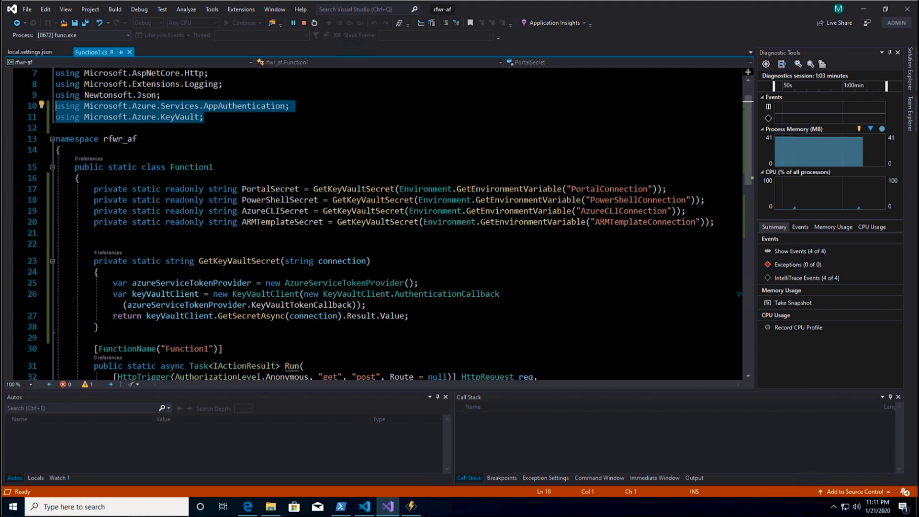
mouse_move(143, 122)
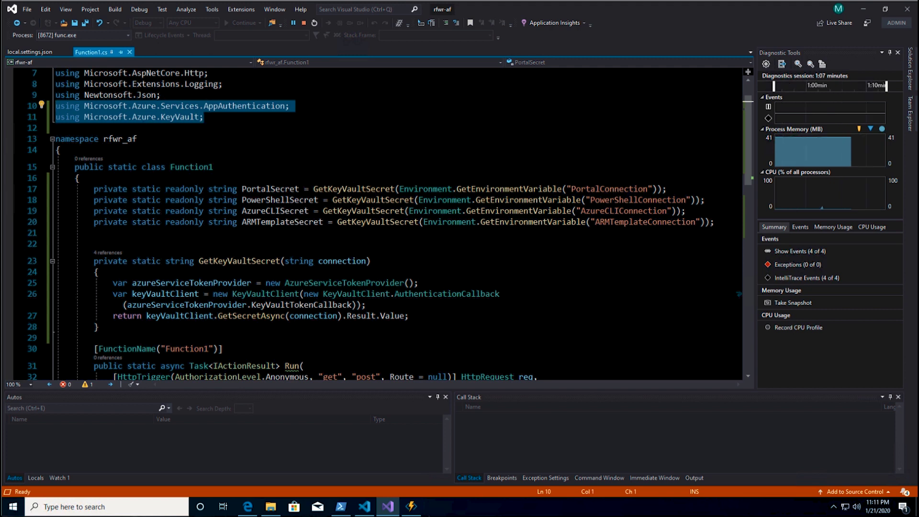
drag(113, 282, 418, 283)
mouse_move(338, 286)
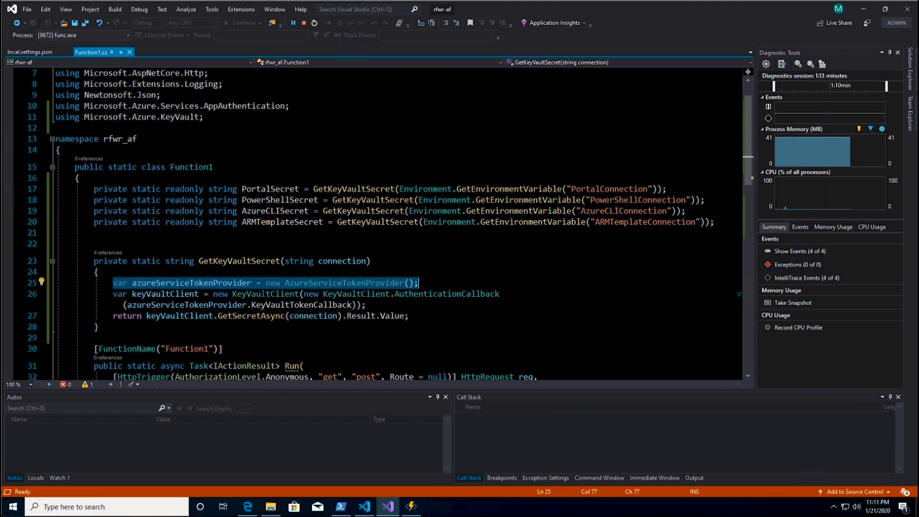
double_click(266, 293)
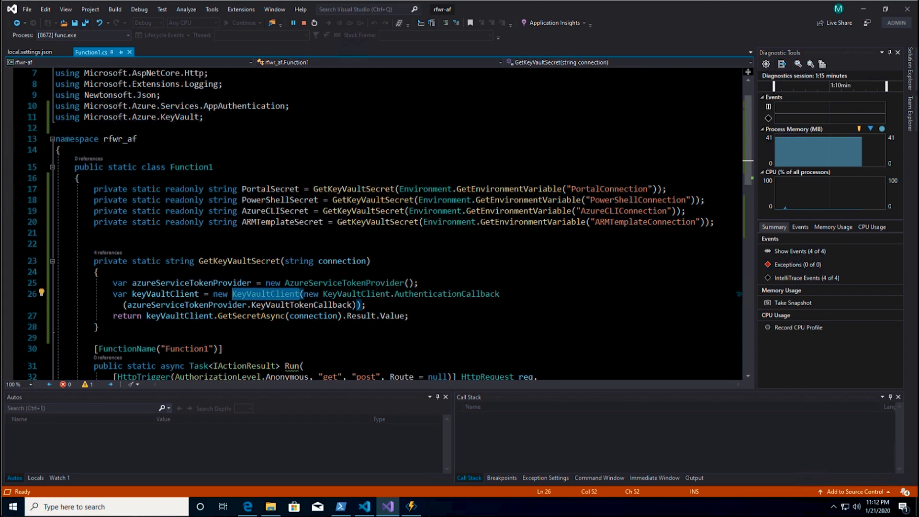
double_click(447, 293)
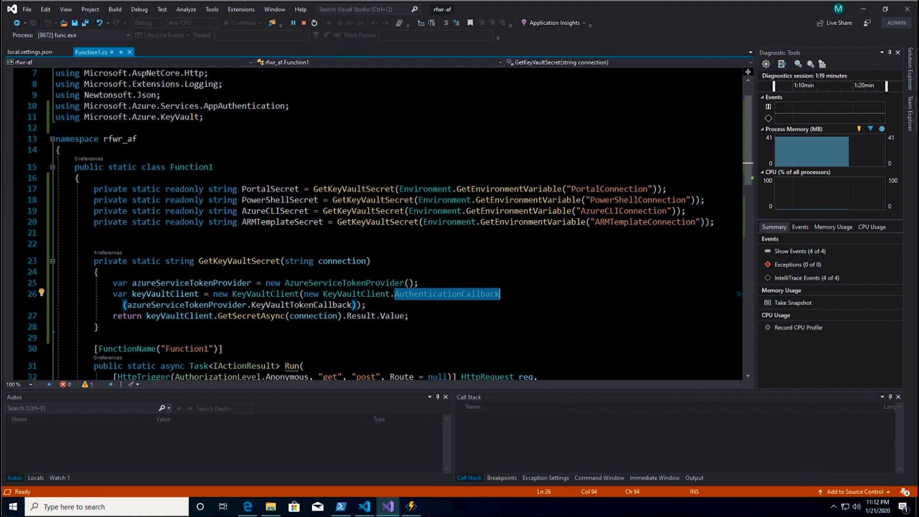
double_click(301, 305)
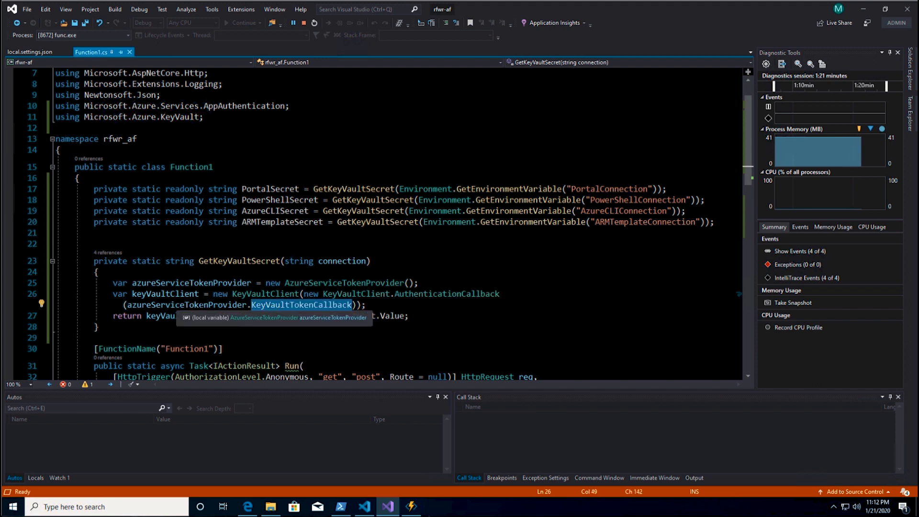
mouse_move(332, 308)
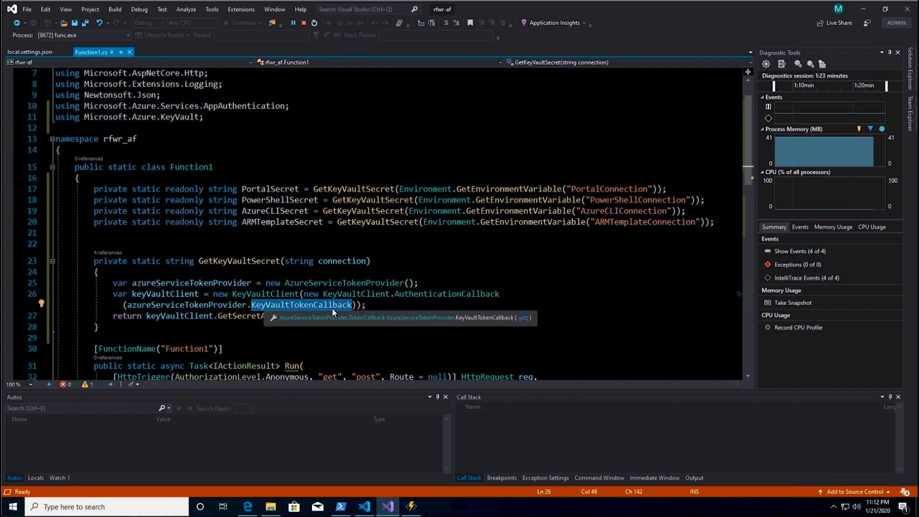
drag(366, 305, 110, 282)
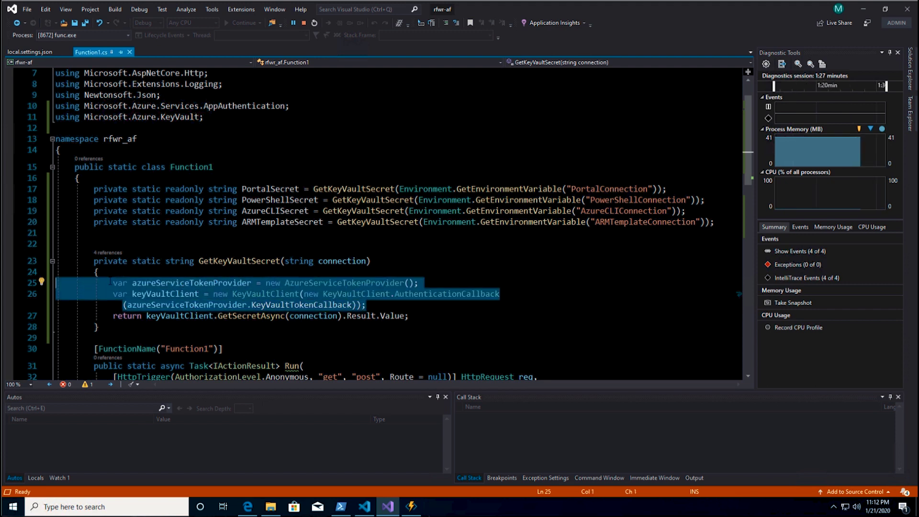
double_click(209, 317)
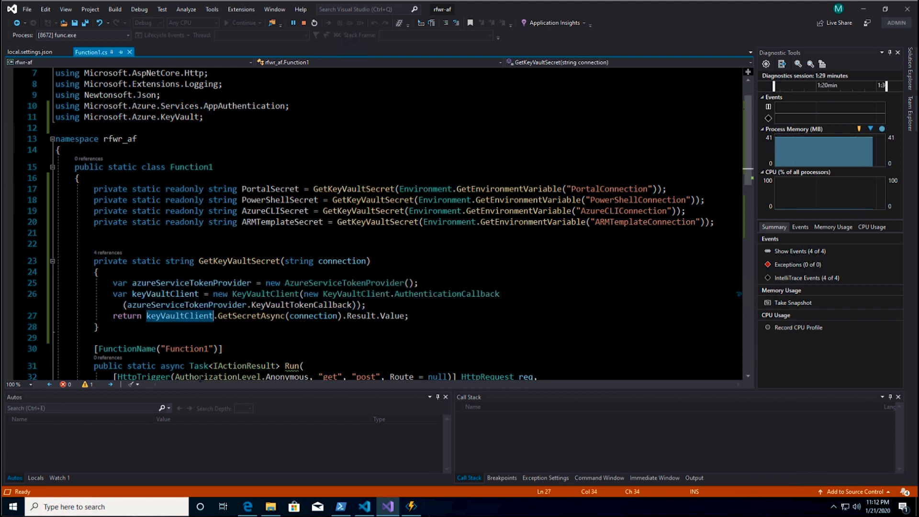
double_click(233, 317)
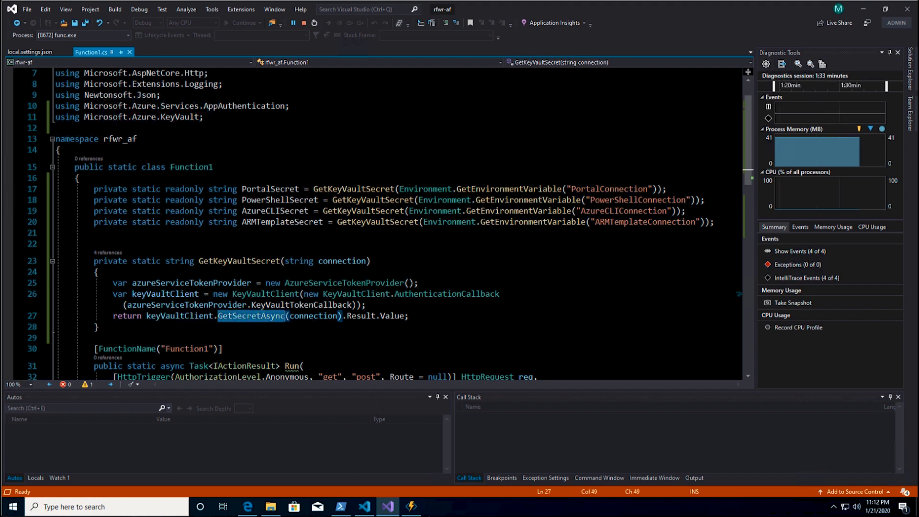
double_click(313, 316)
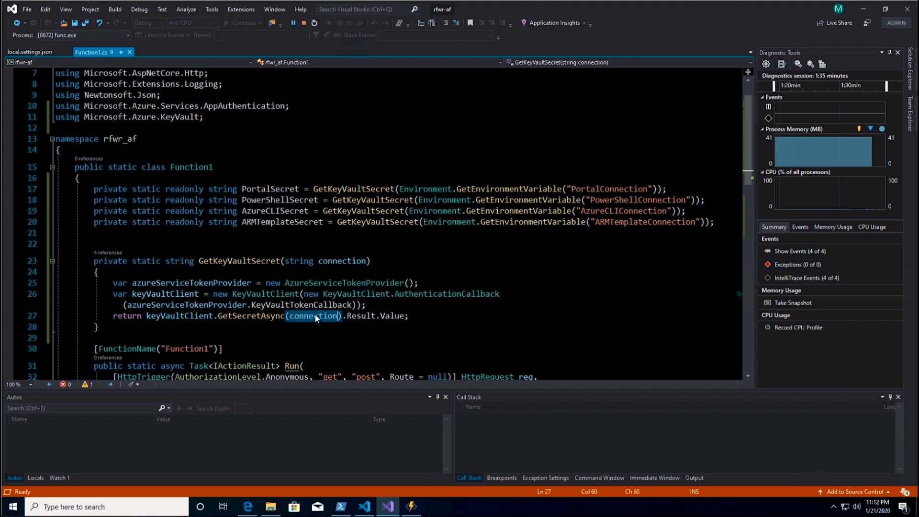
double_click(361, 316)
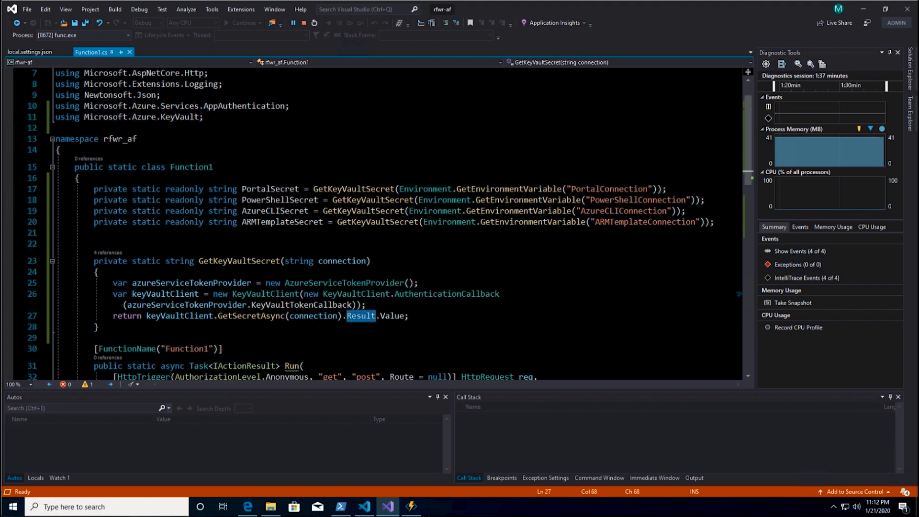
double_click(392, 316)
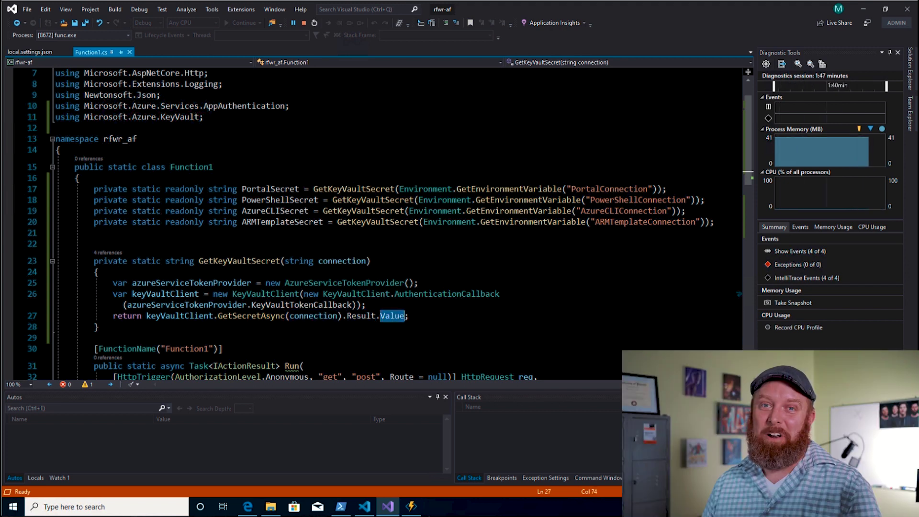